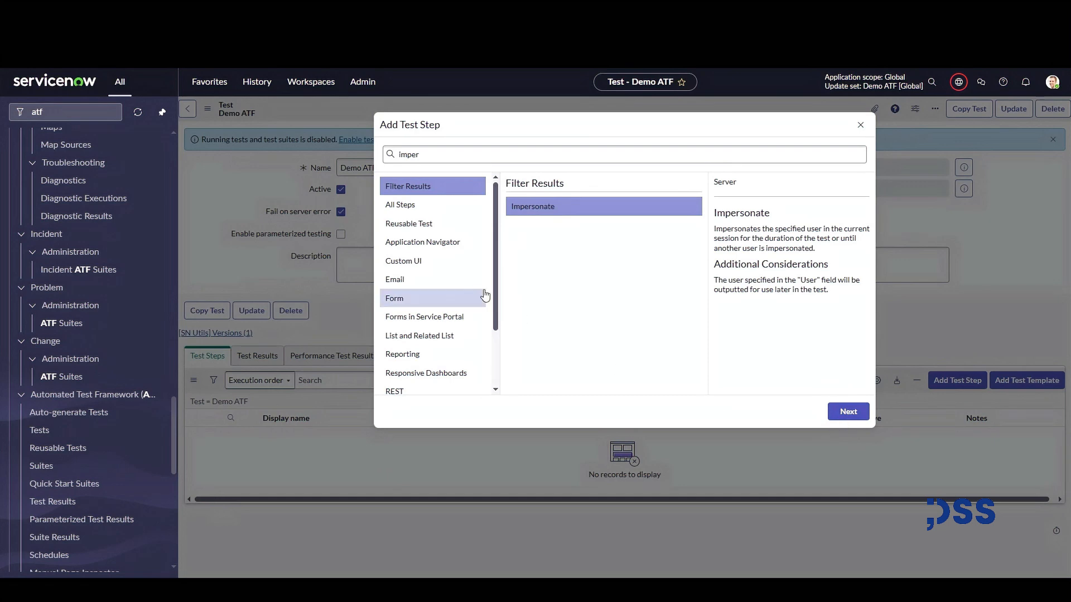
Add an Impersonate test step for a user chosen from the suggestions and submit it.
left_click(847, 412)
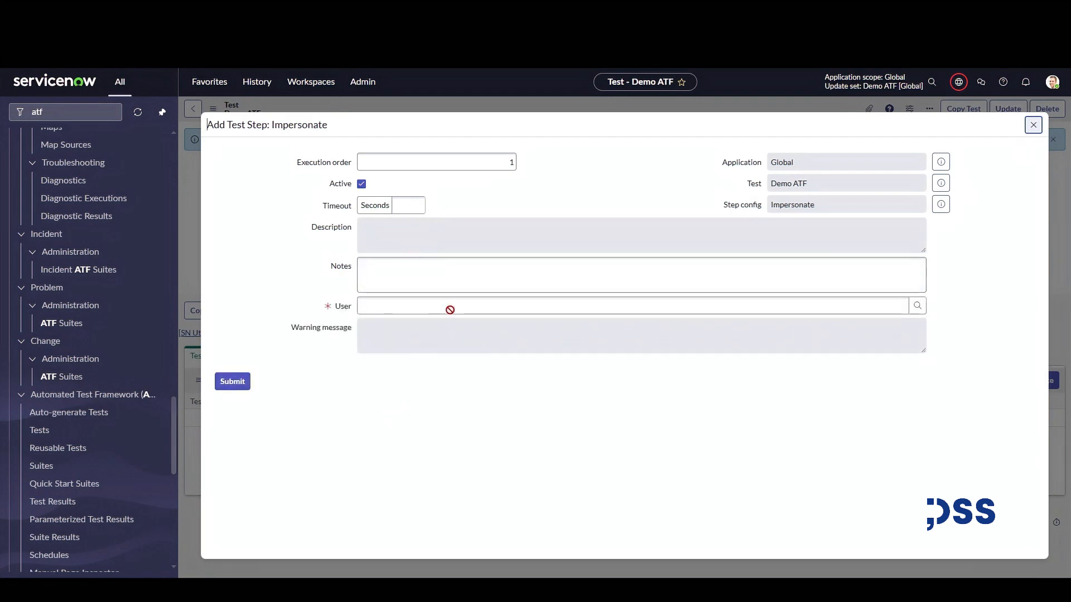
left_click(413, 303)
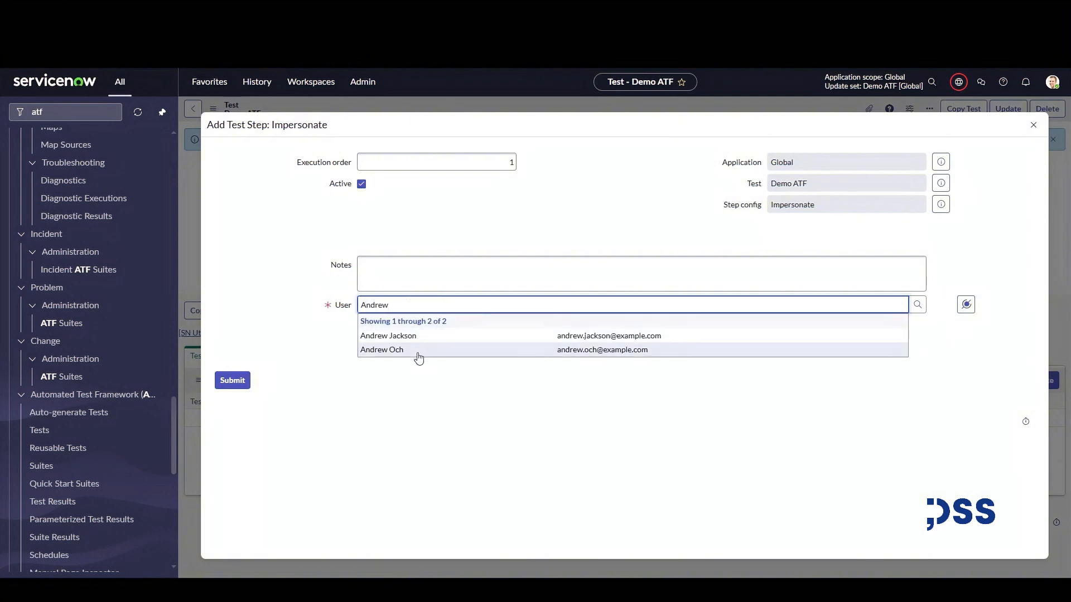
left_click(419, 350)
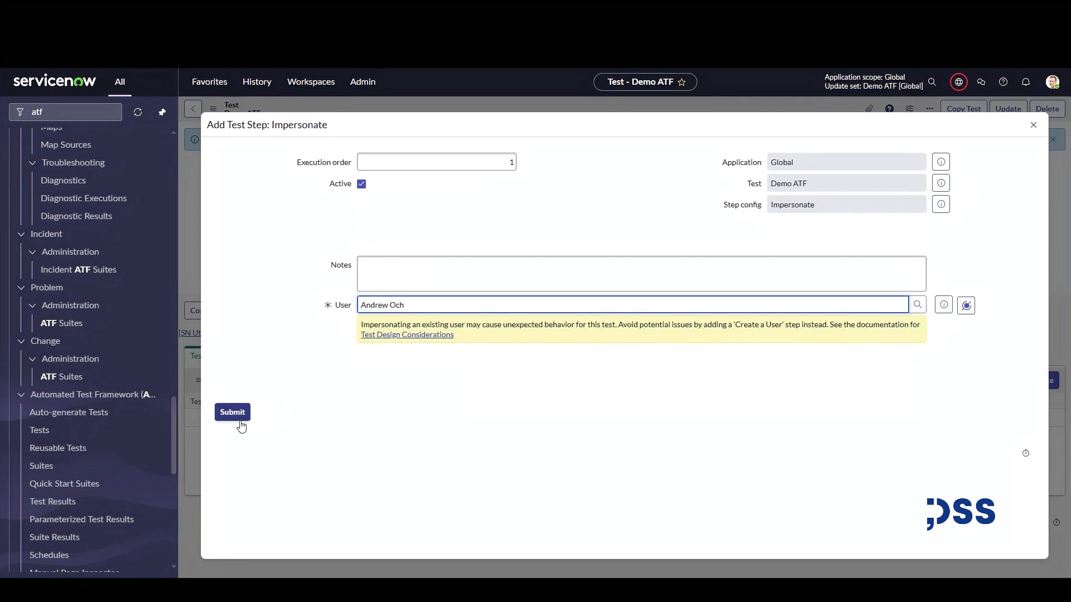
left_click(239, 417)
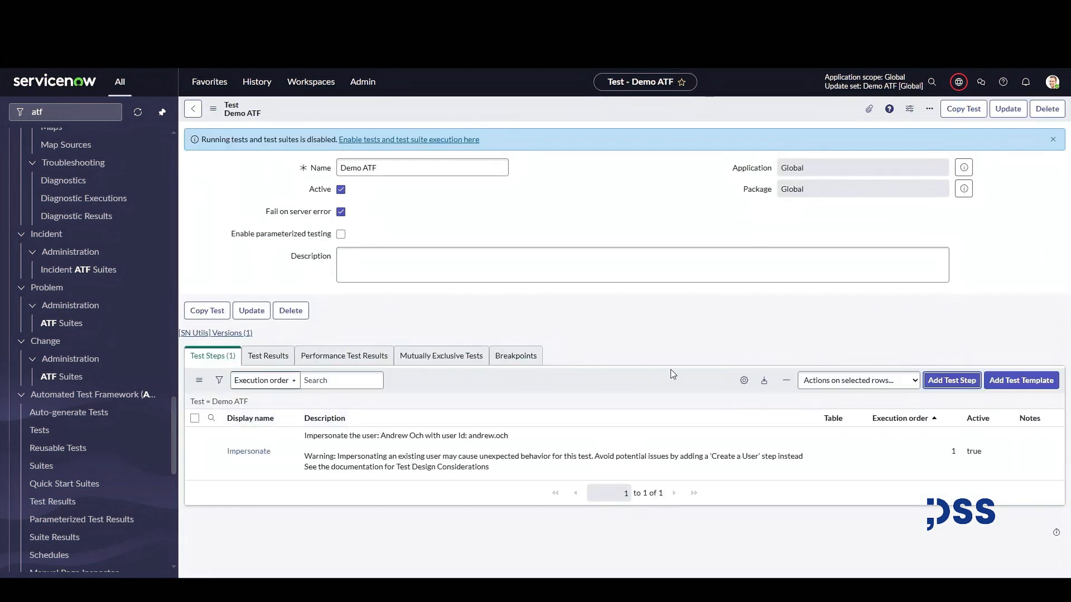
Add a Navigate to Module test step targeting the Incident application's Create New module and submit it.
left_click(957, 380)
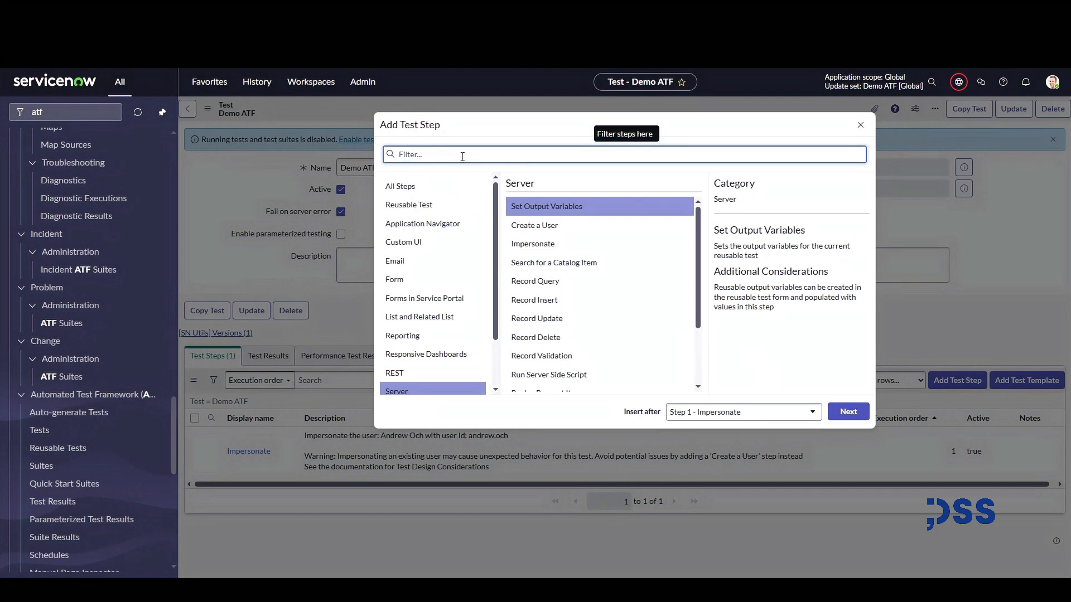
type("navi")
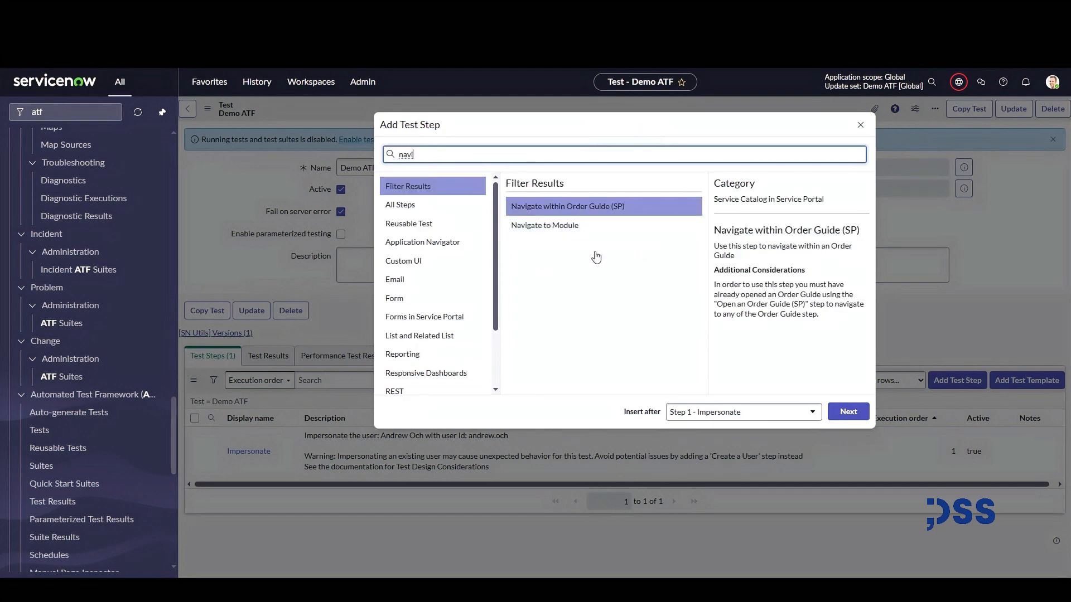
left_click(564, 233)
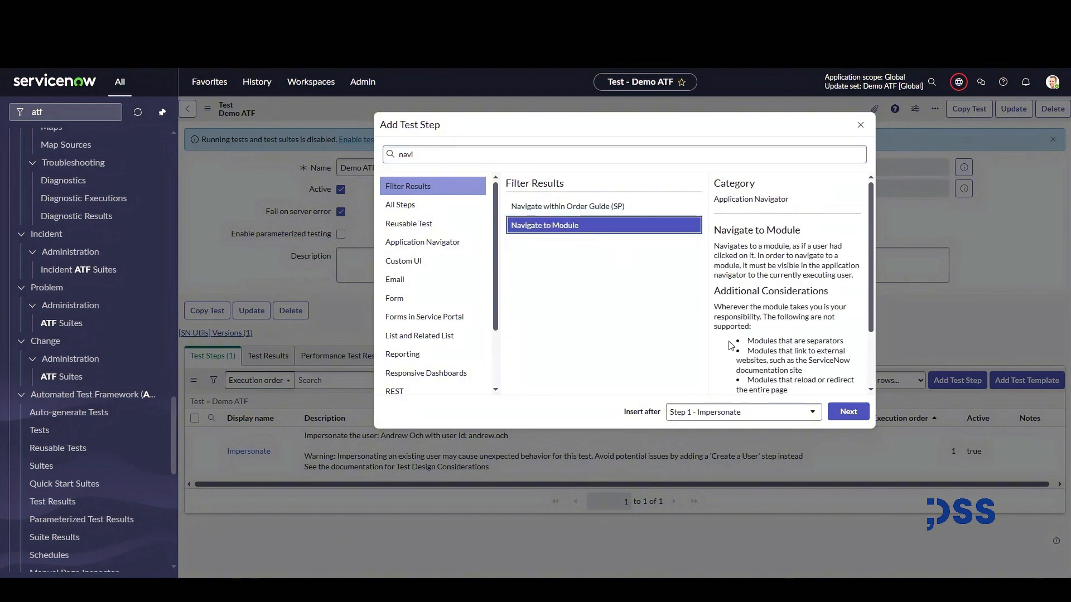
left_click(854, 412)
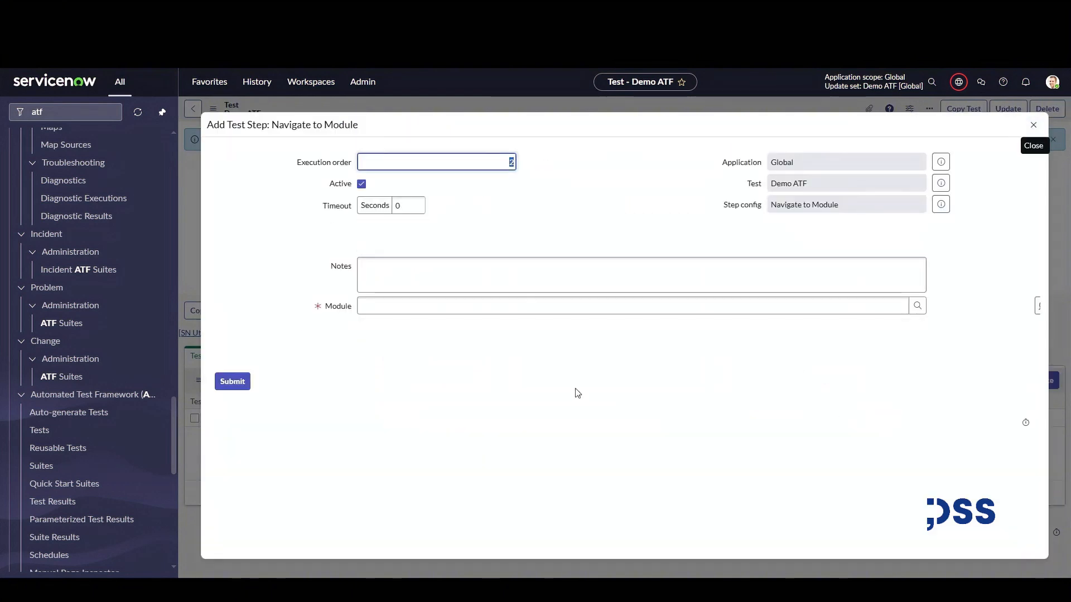
left_click(443, 305)
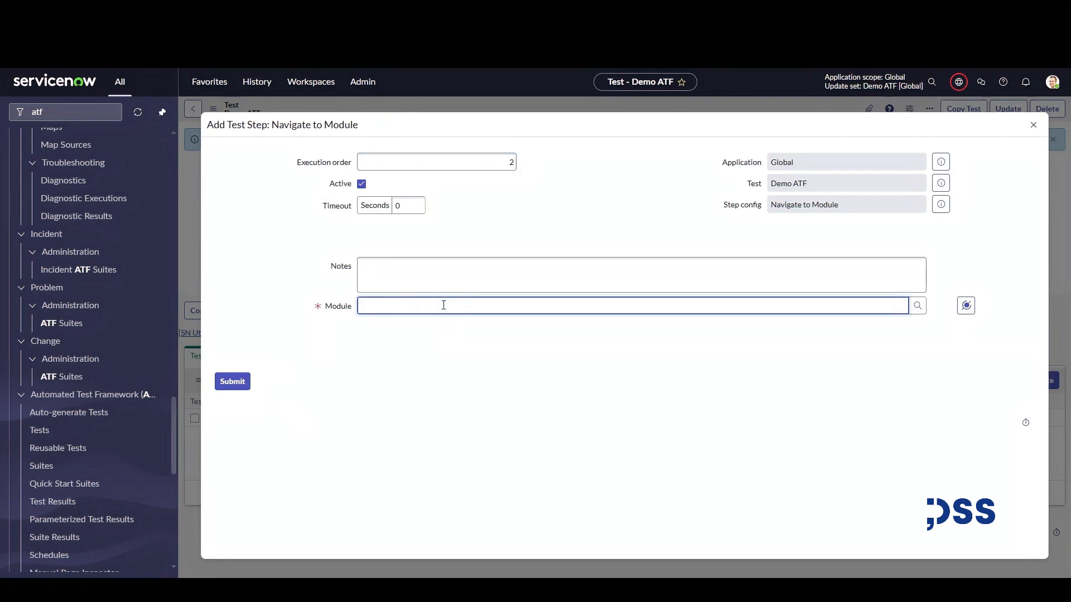
type("Create")
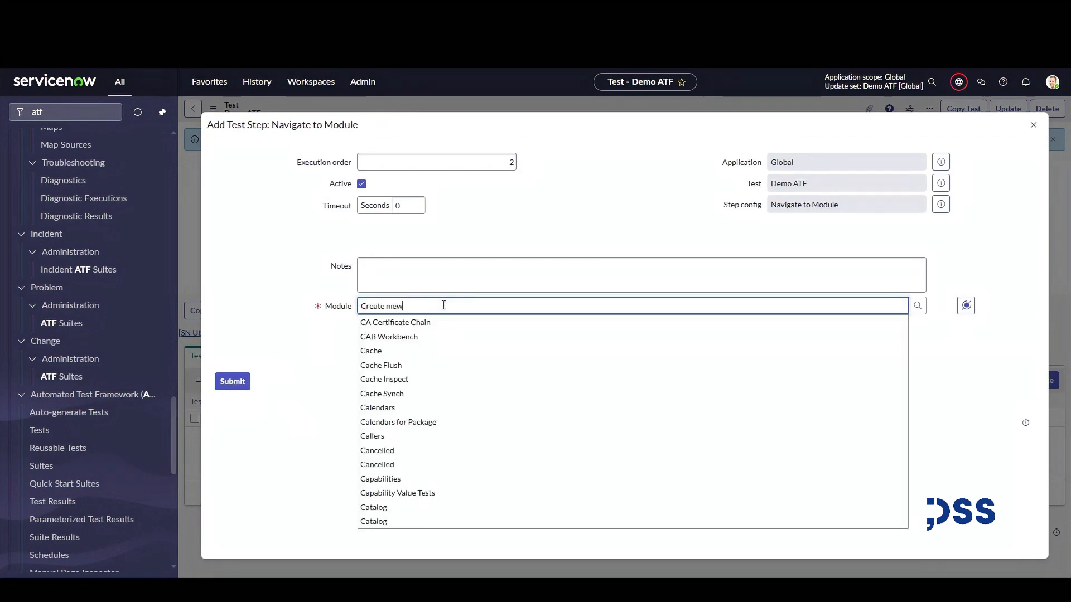
type(" n")
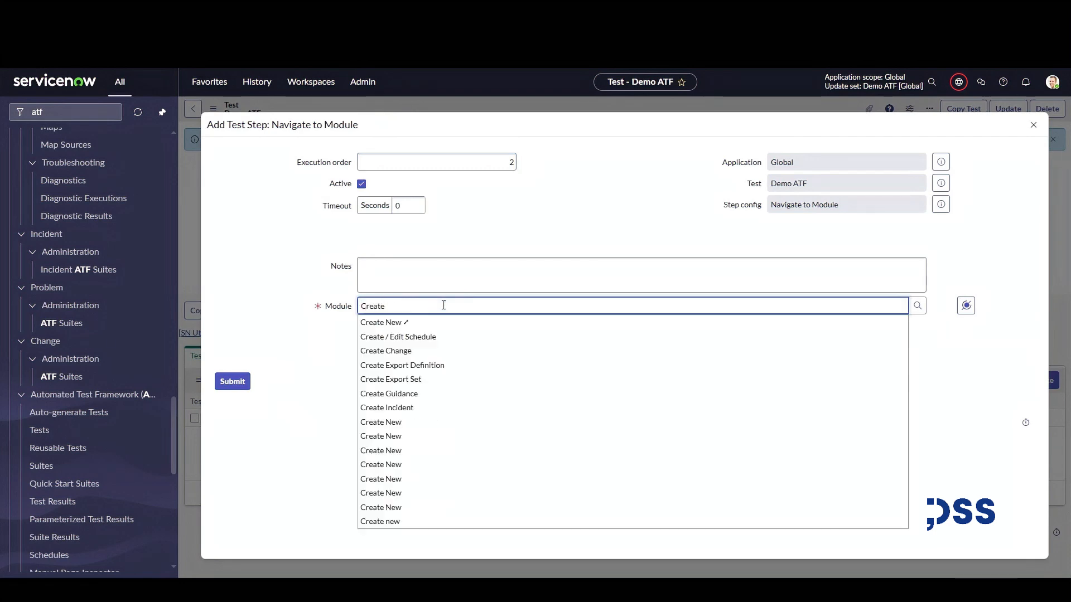
type("ew")
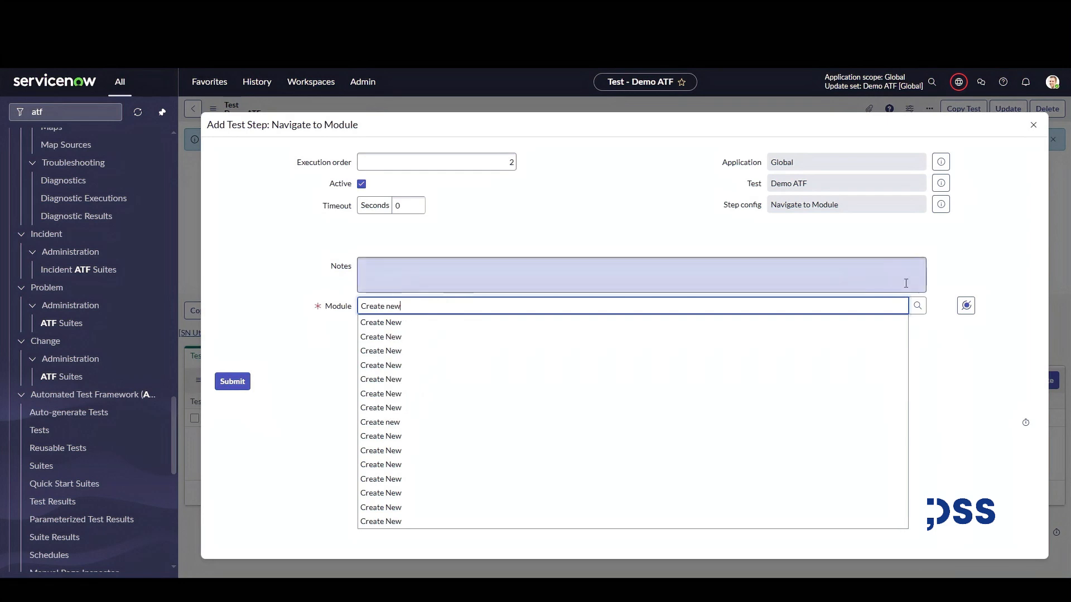
left_click(919, 319)
left_click(918, 306)
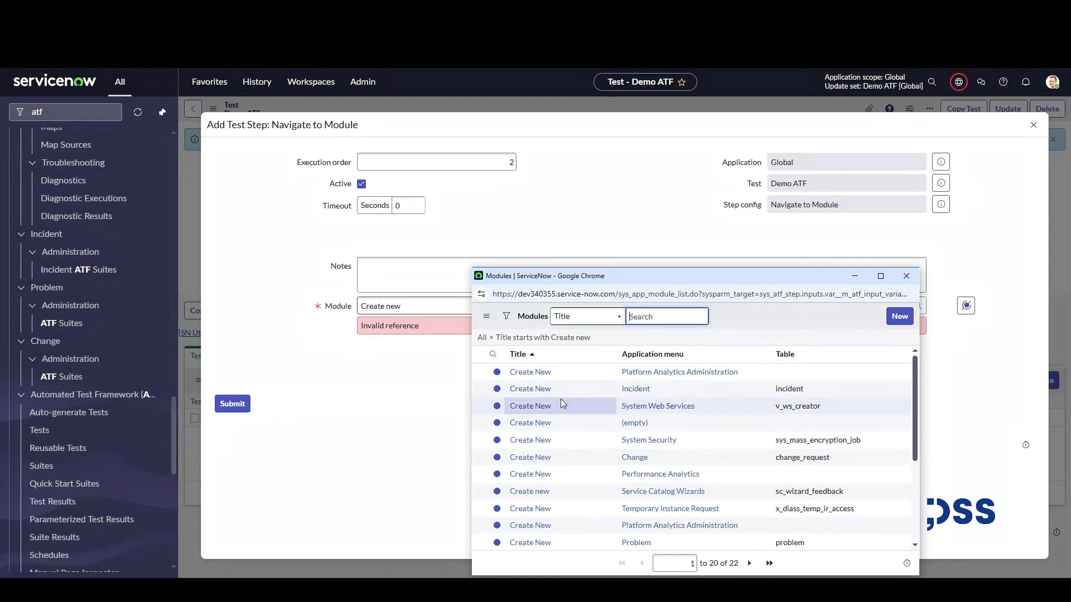
left_click(540, 390)
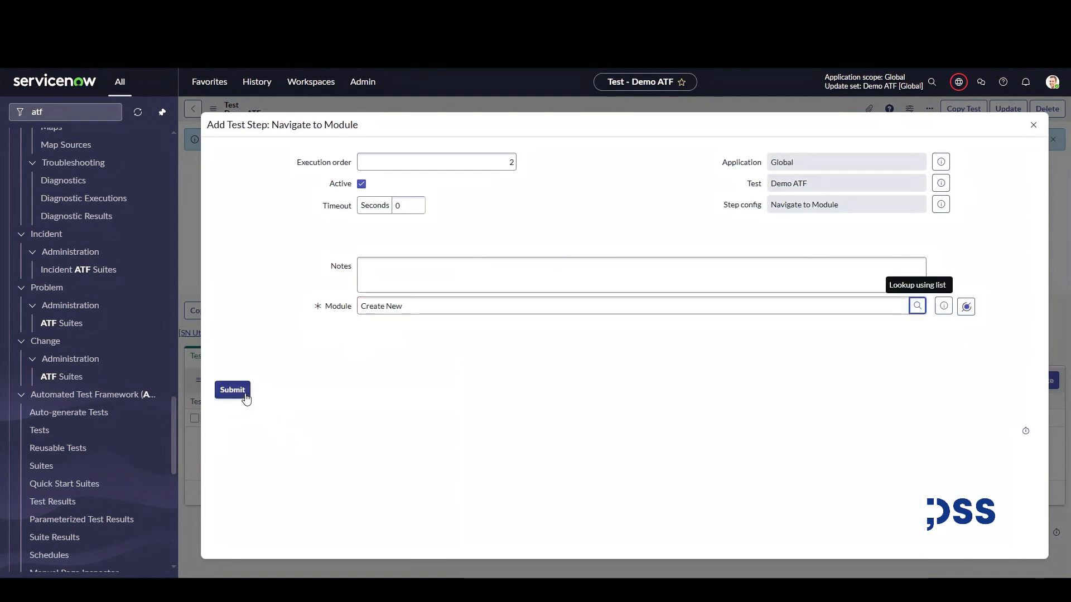
left_click(244, 394)
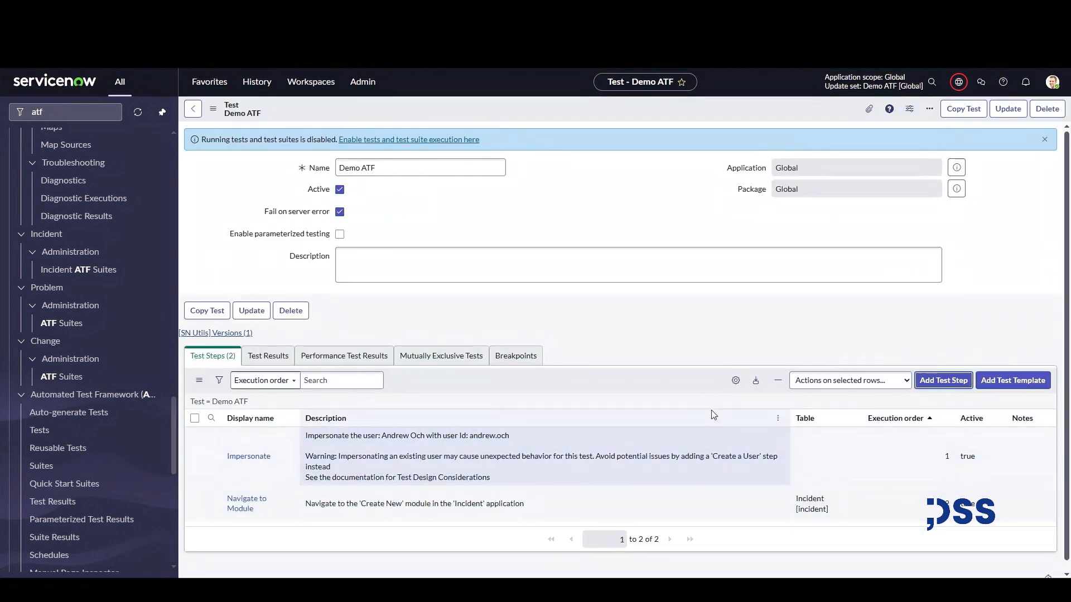
Add a Set Field Values step setting Short description to test and Caller to a suggested user, then submit.
left_click(934, 383)
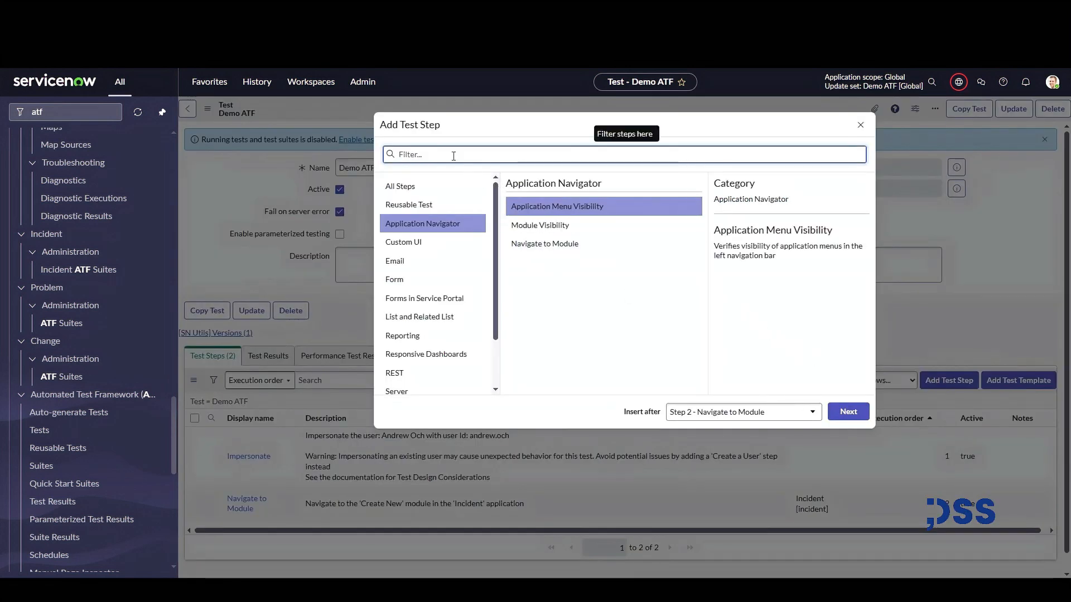
type("set fie")
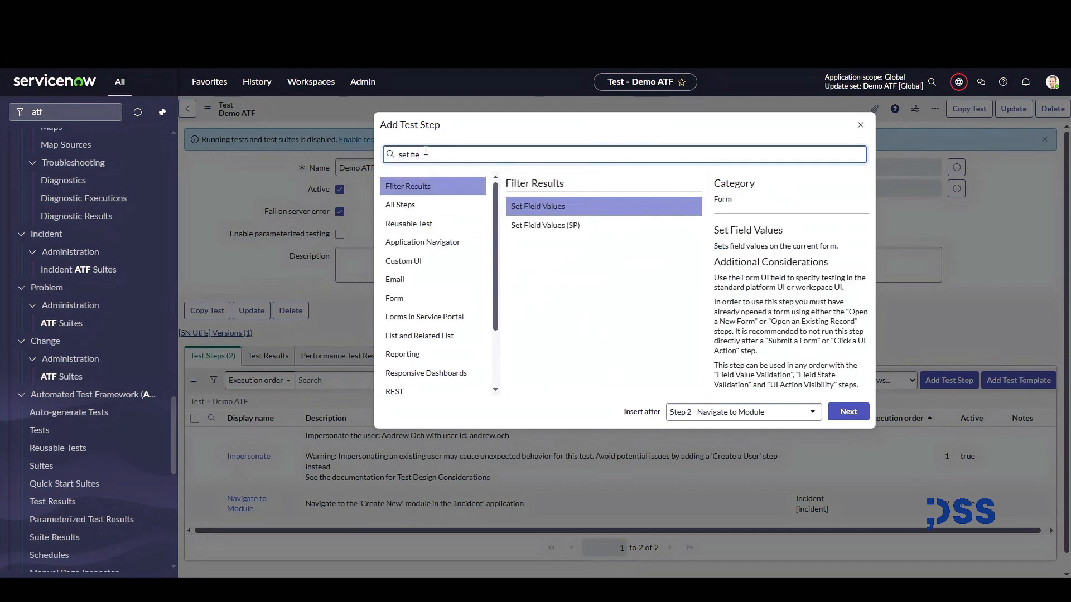
left_click(574, 210)
left_click(848, 411)
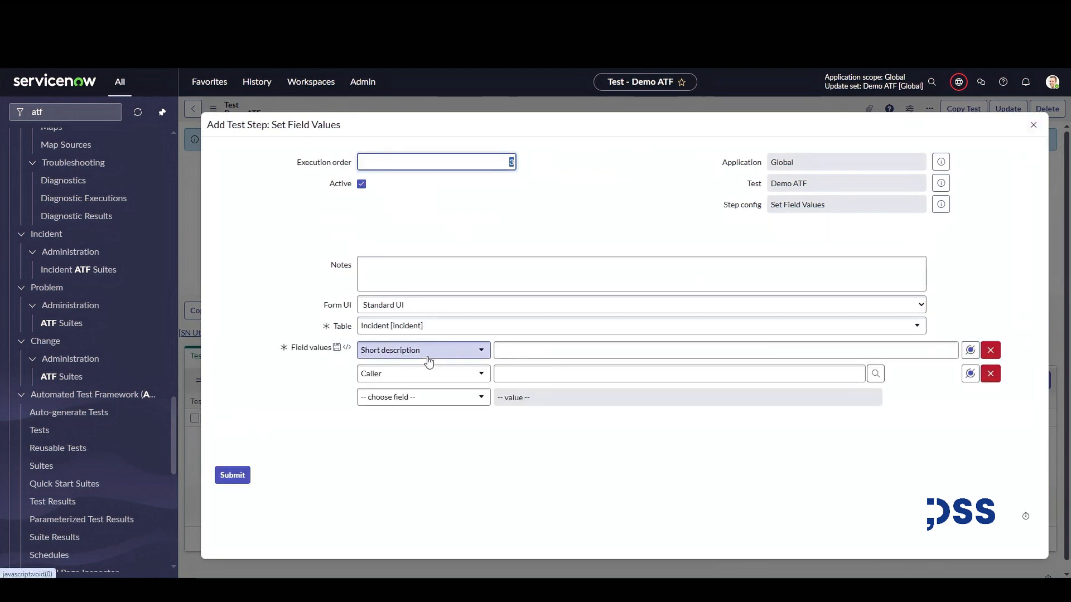
left_click(566, 352)
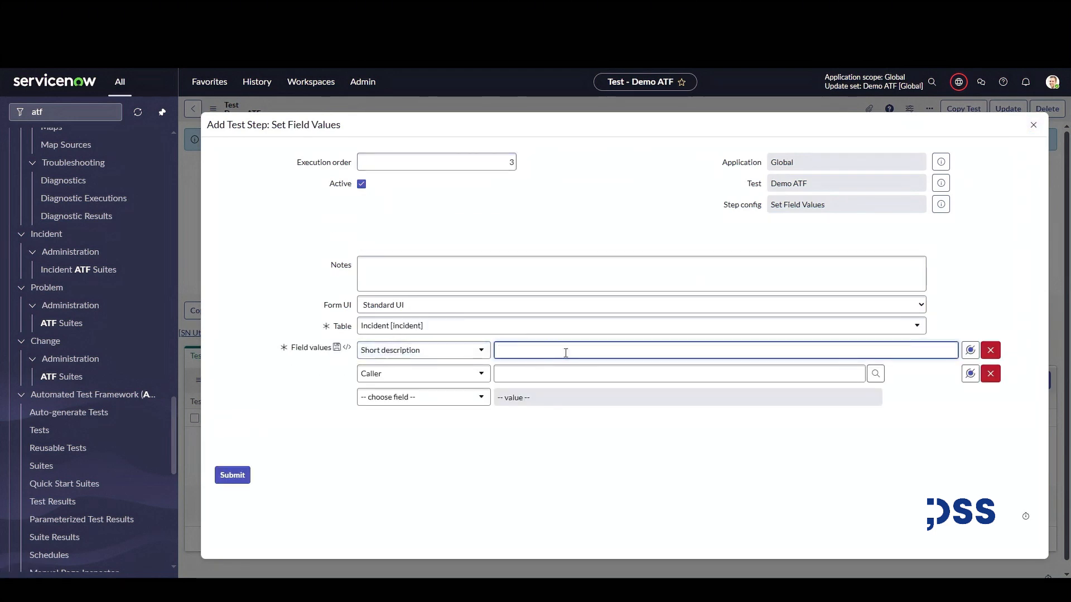
type("test")
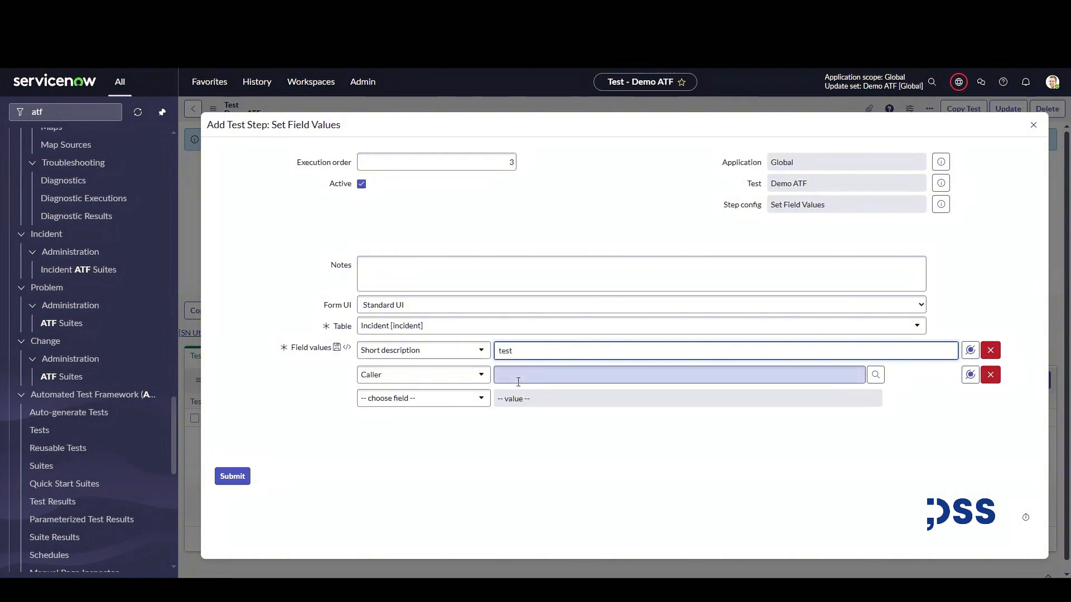
left_click(518, 382)
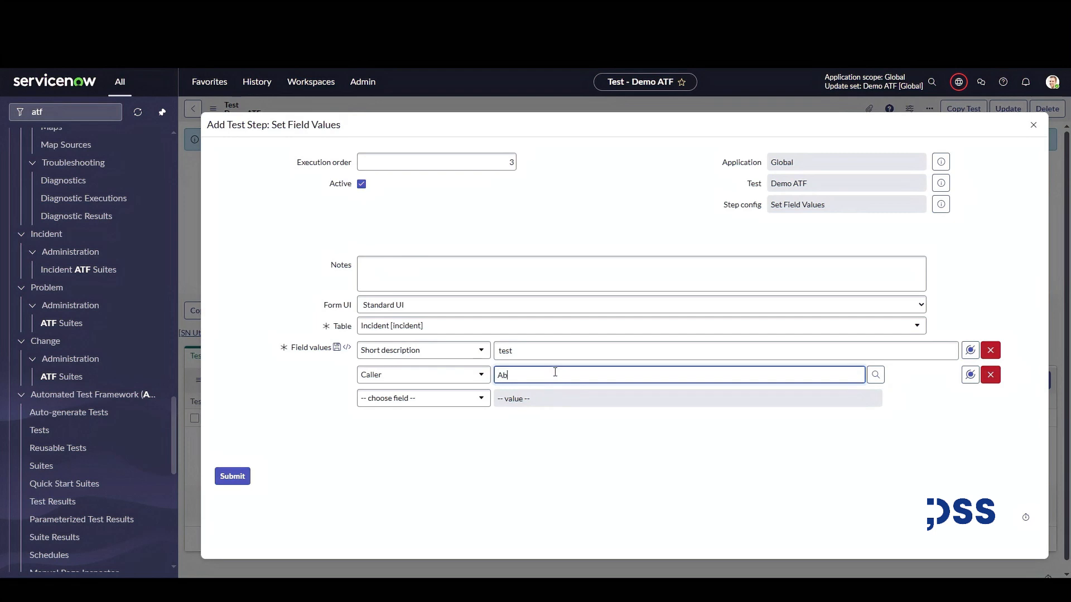
type("Abel")
left_click(548, 393)
left_click(232, 476)
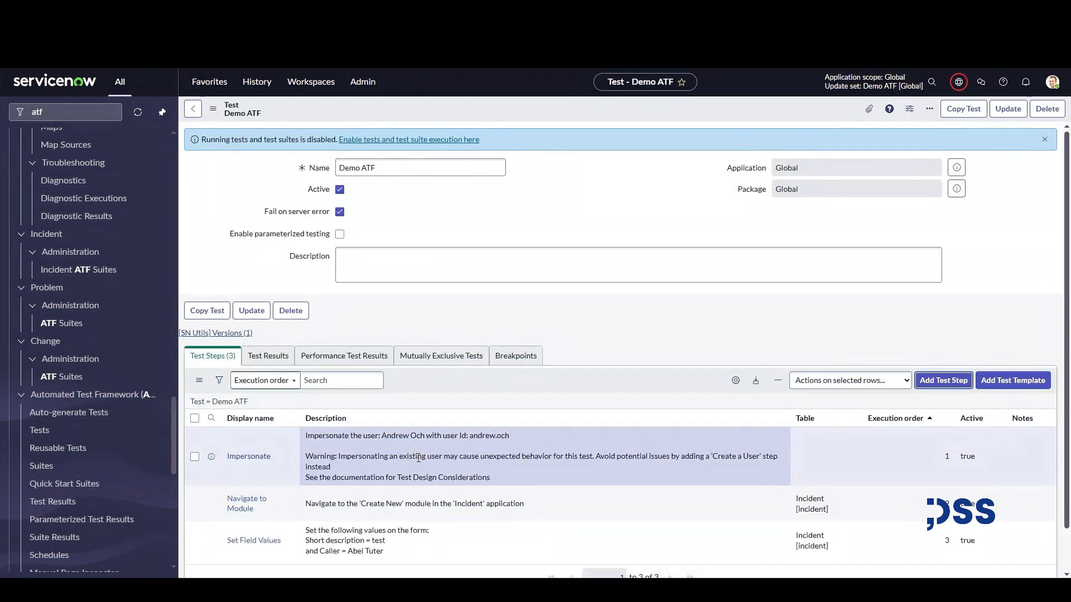
Start another test step and choose the Field Values Validation step type.
scroll(418, 459, "down", 1)
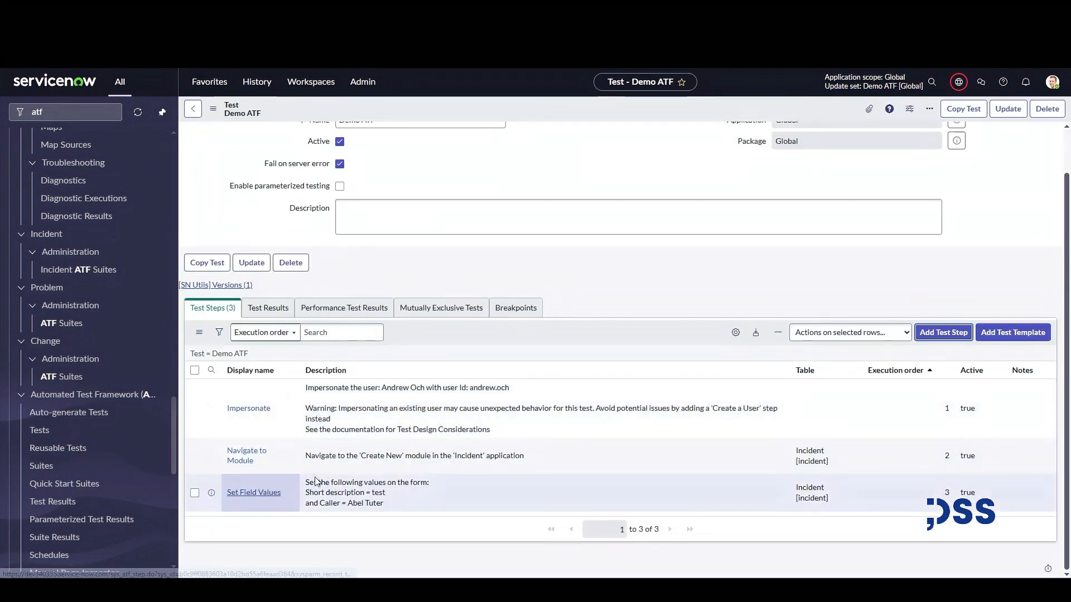
left_click(935, 337)
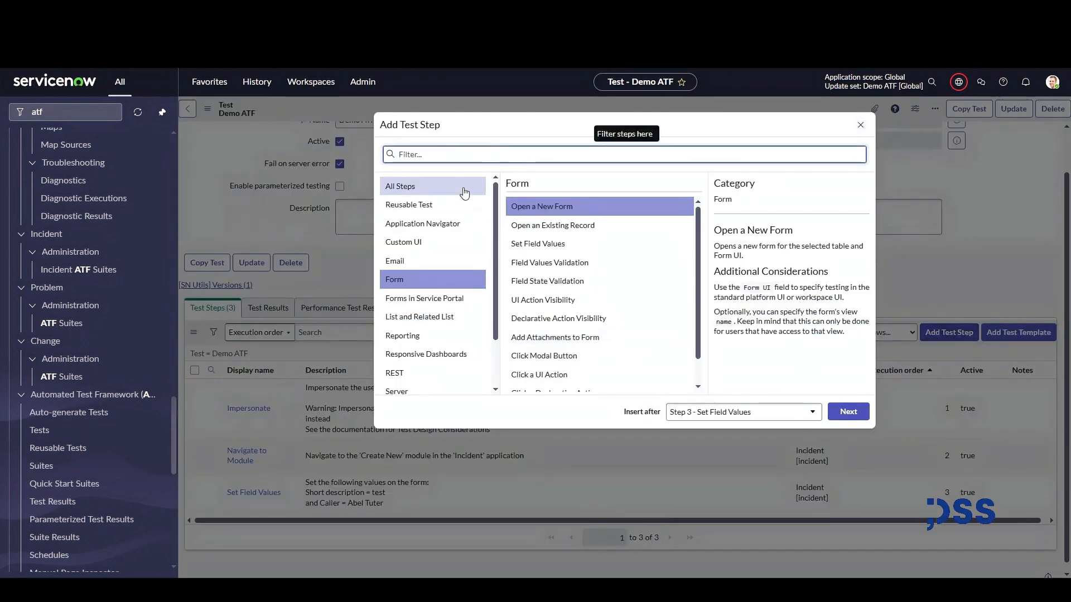
type("validate")
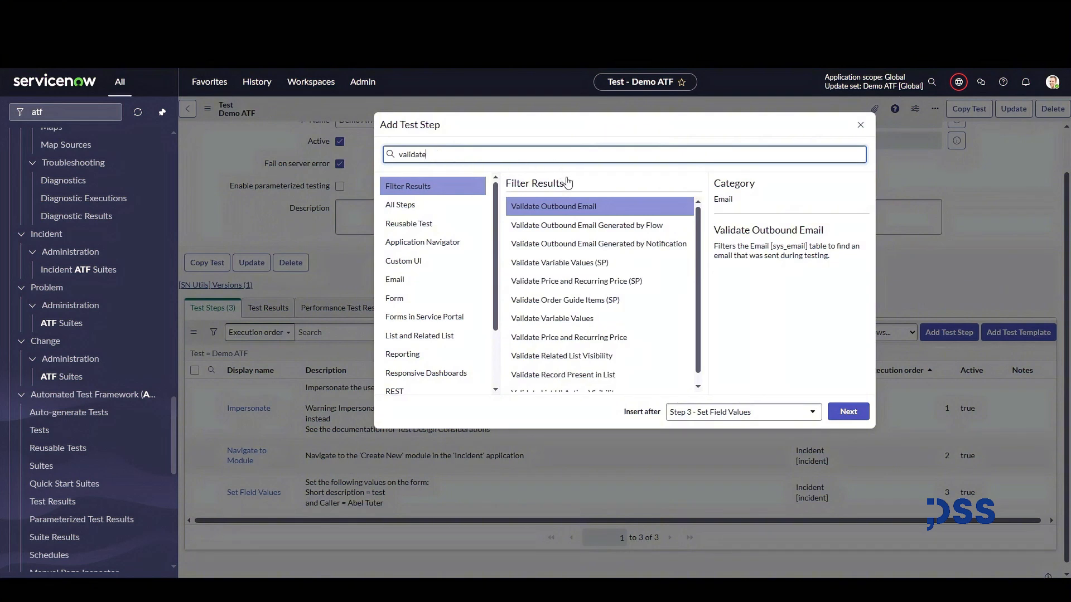
scroll(587, 298, "down", 1)
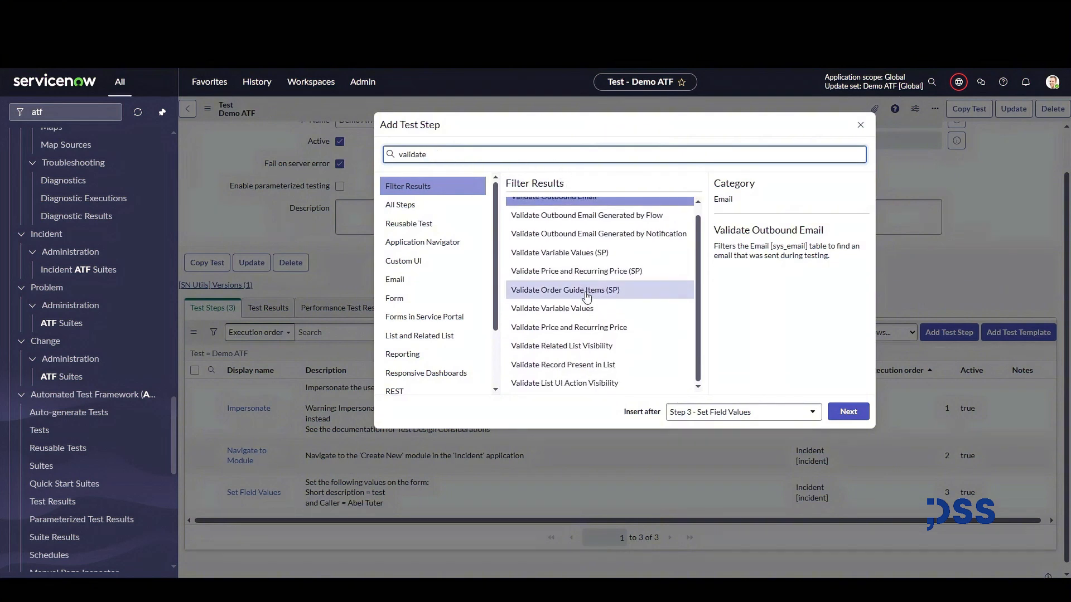
scroll(587, 297, "up", 1)
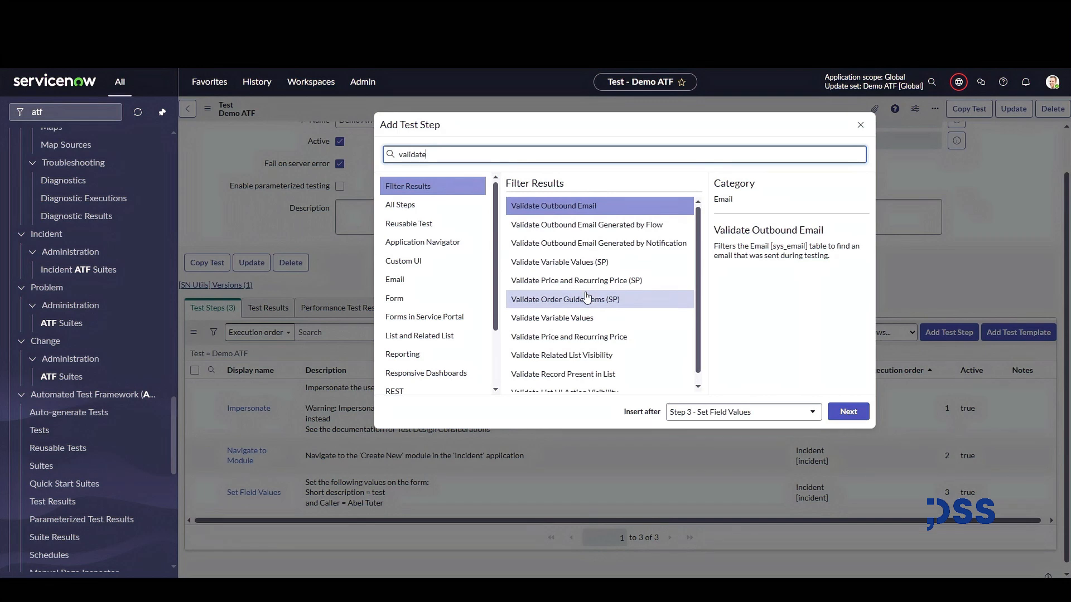
type("f")
key("ctrl+a")
key("BackSpace")
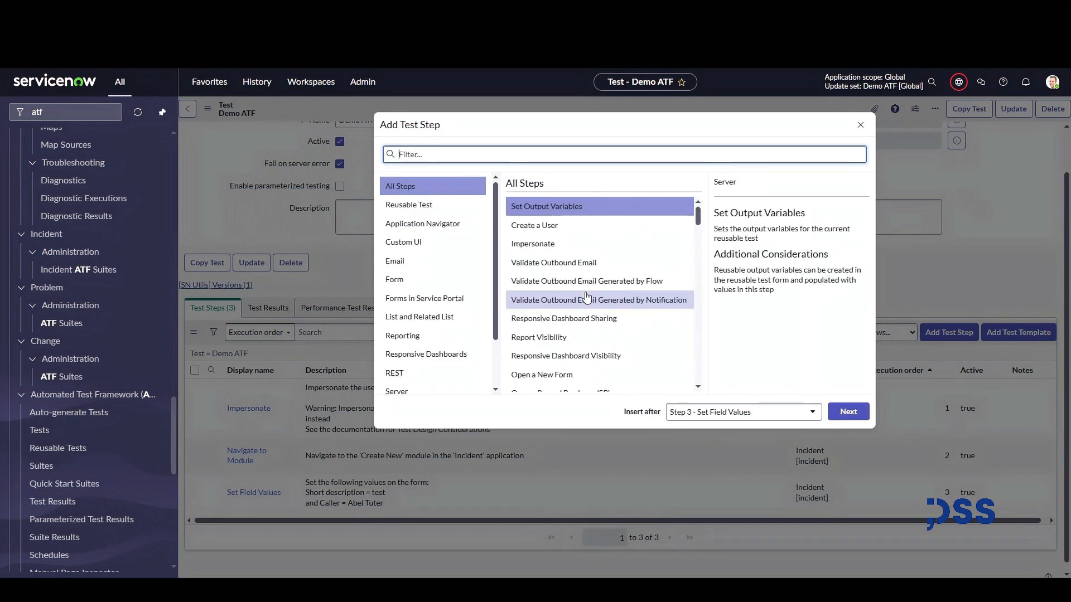
type("field")
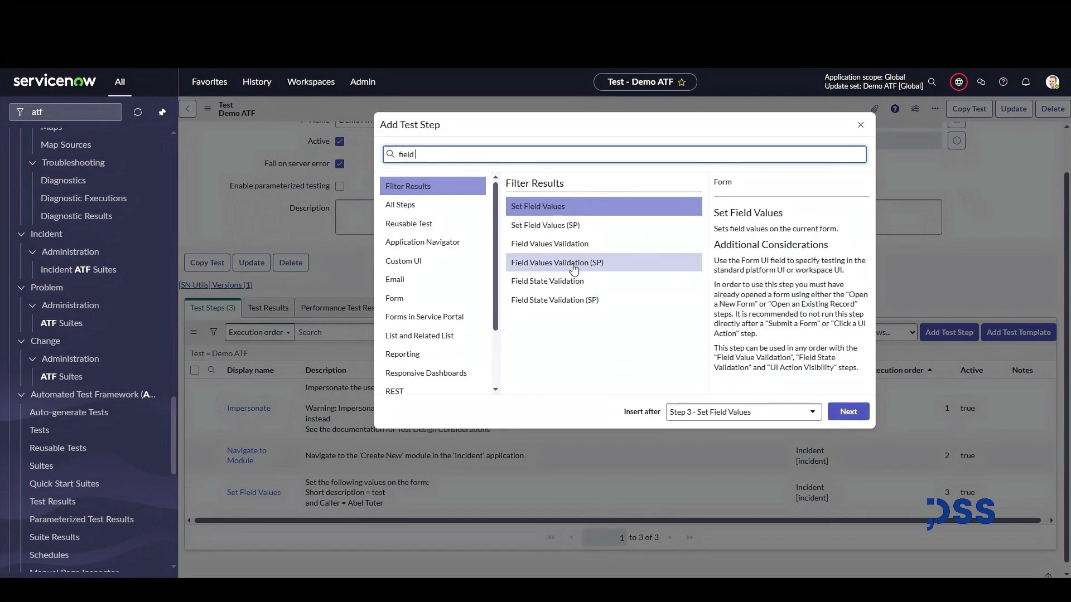
left_click(552, 244)
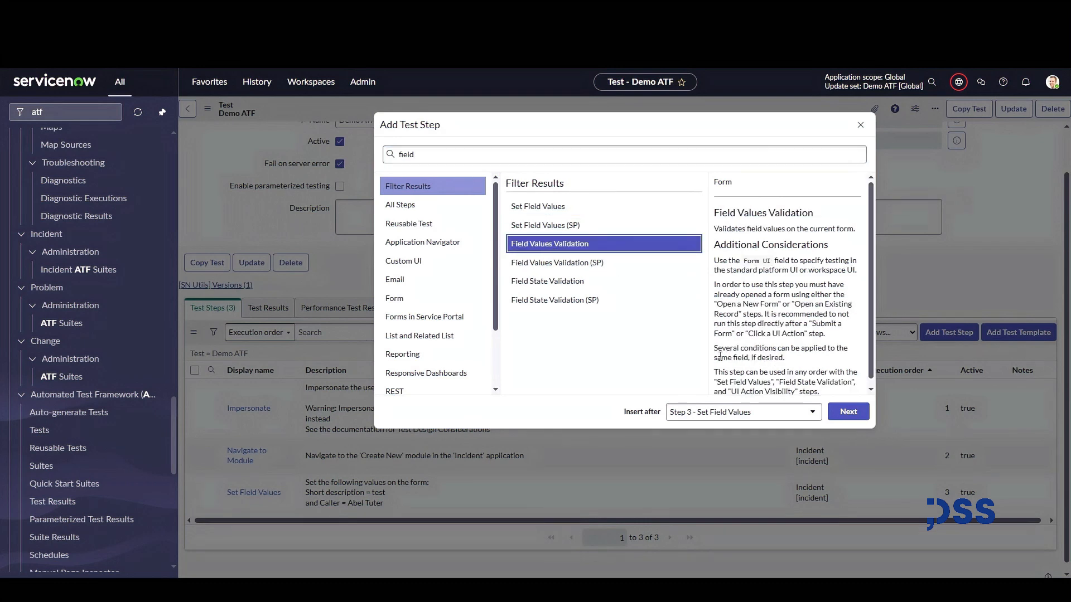
left_click(854, 416)
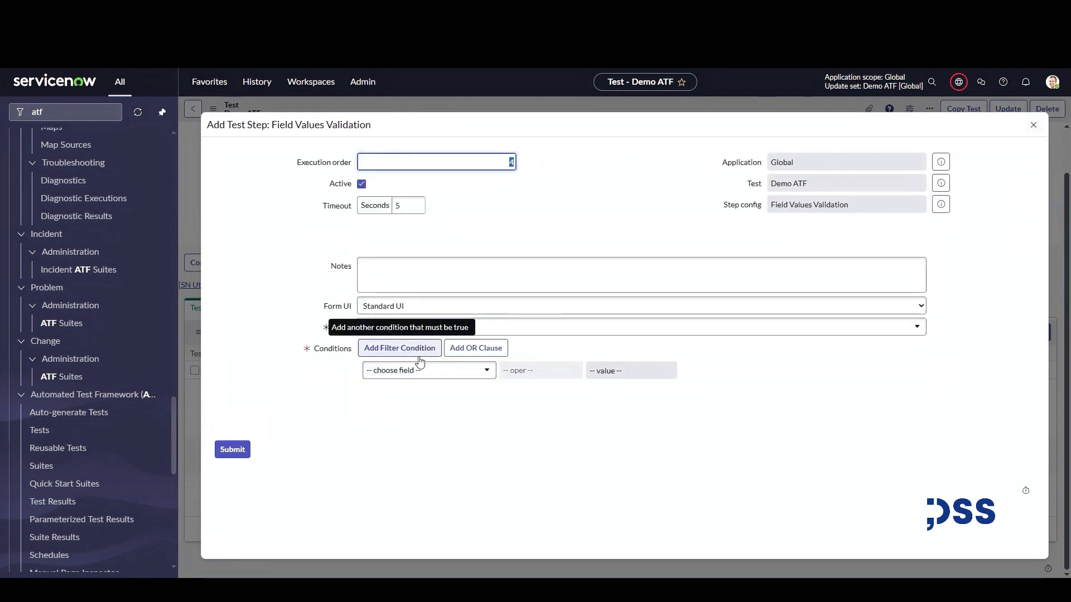
Add a validation condition that Short description contains test.
left_click(427, 371)
type("sho")
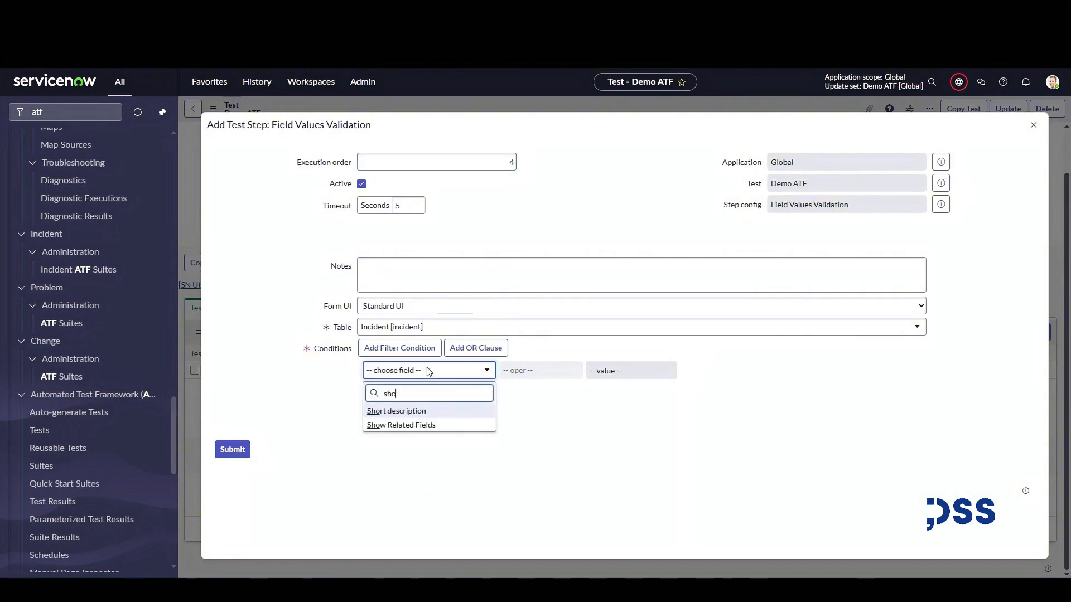
key("Return")
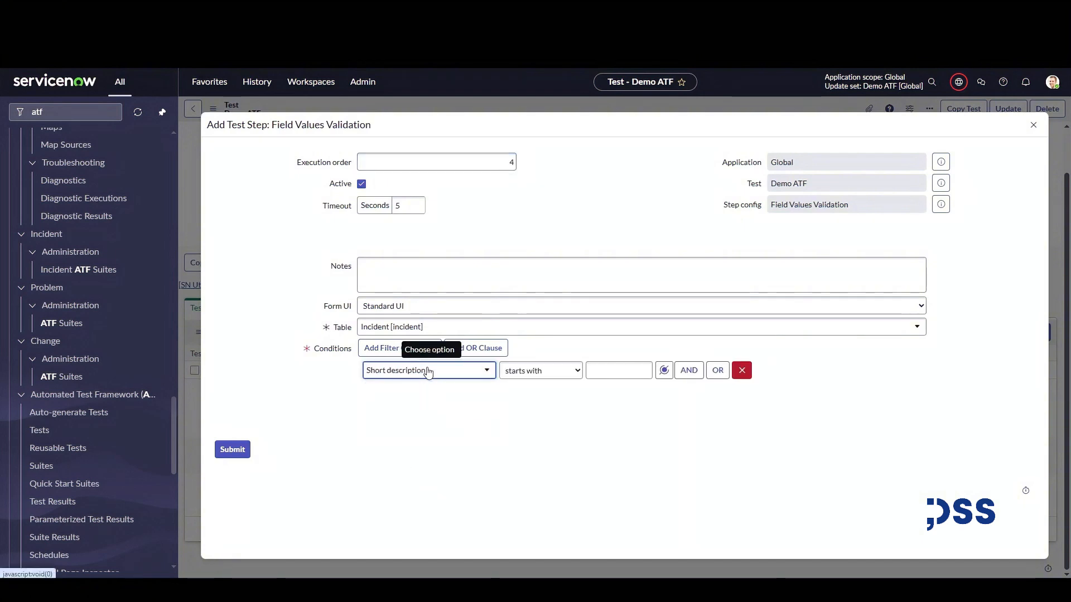
left_click(560, 371)
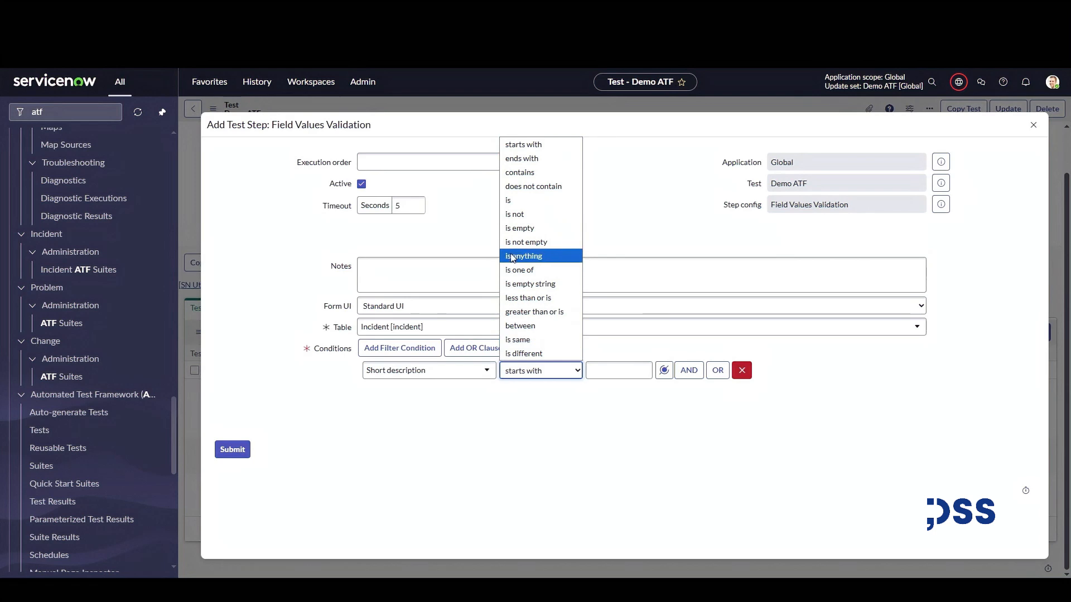
left_click(519, 172)
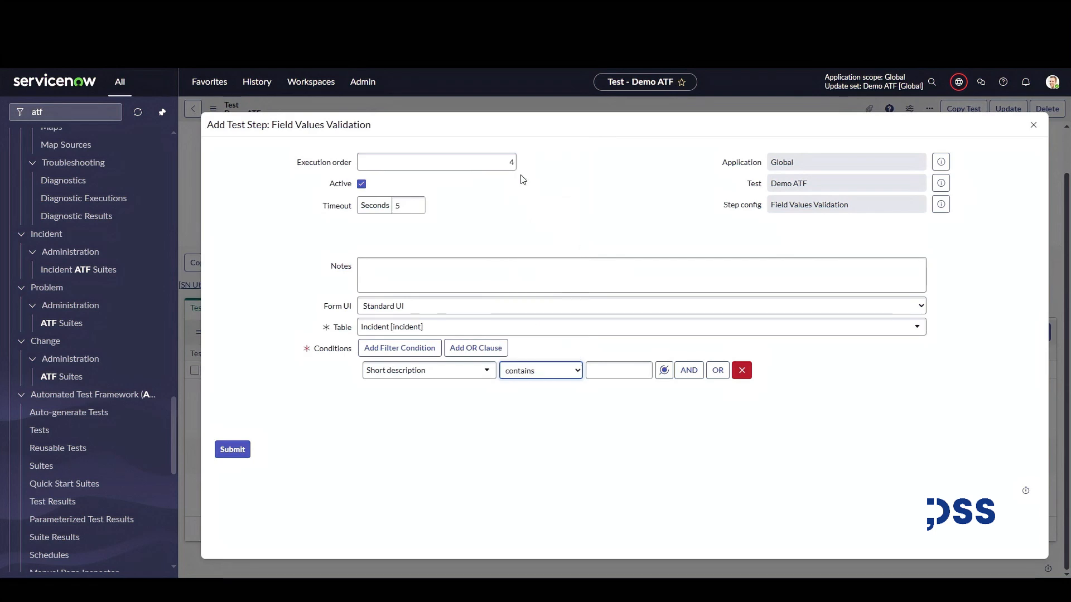
left_click(622, 365)
type("test")
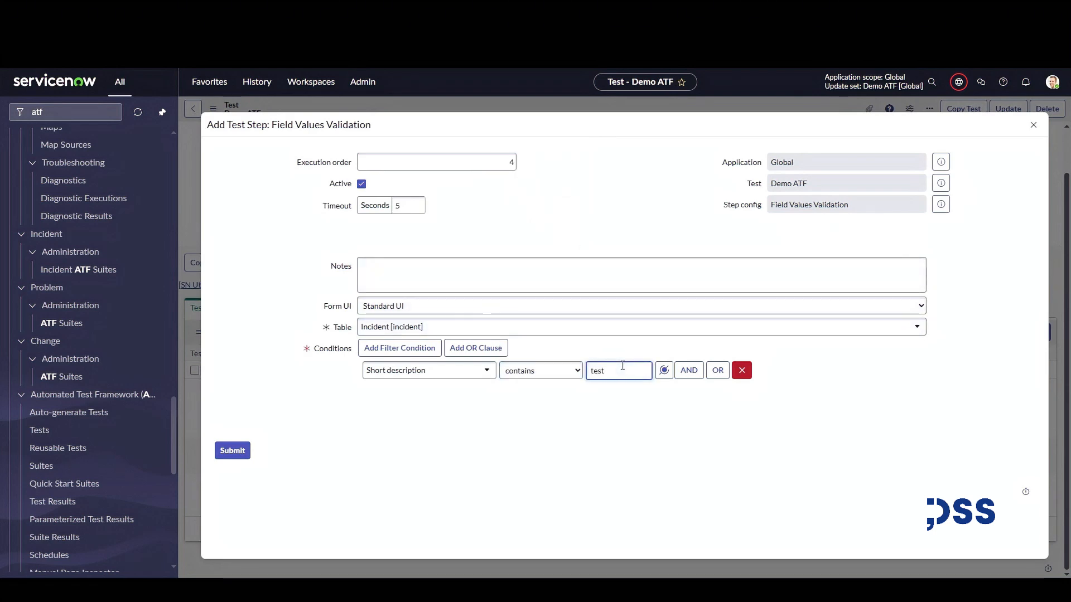
Add a second condition that Caller is a suggested user, then submit the validation step.
left_click(688, 370)
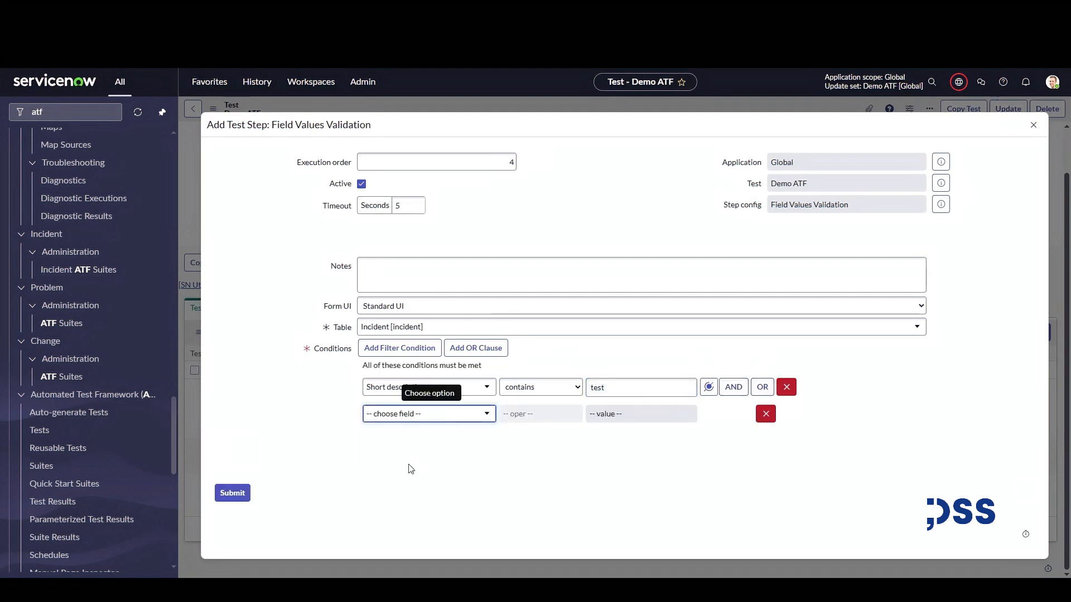
left_click(397, 423)
type("caller")
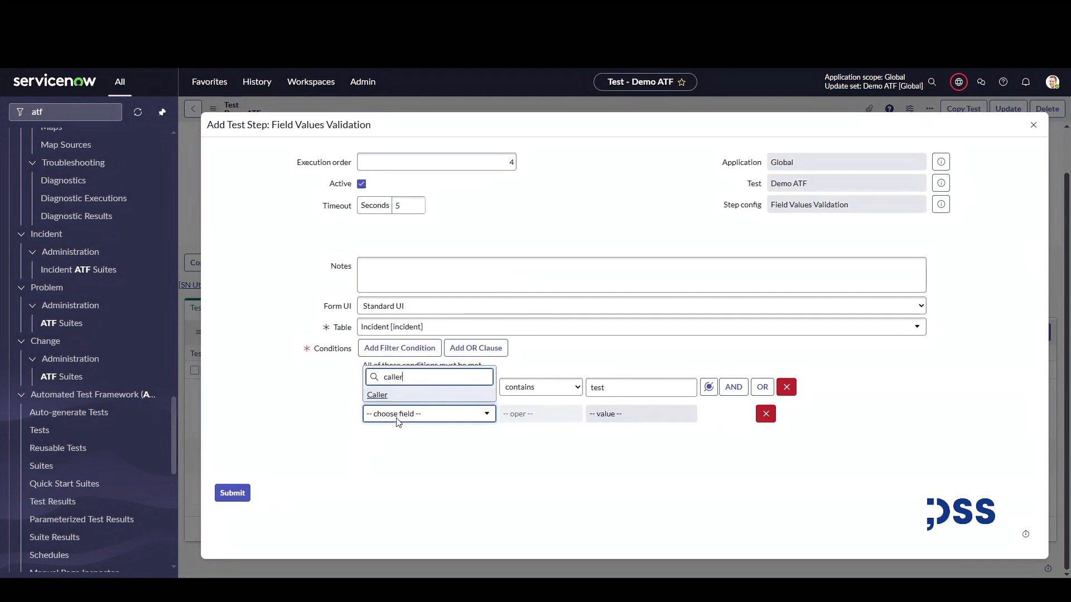
left_click(383, 395)
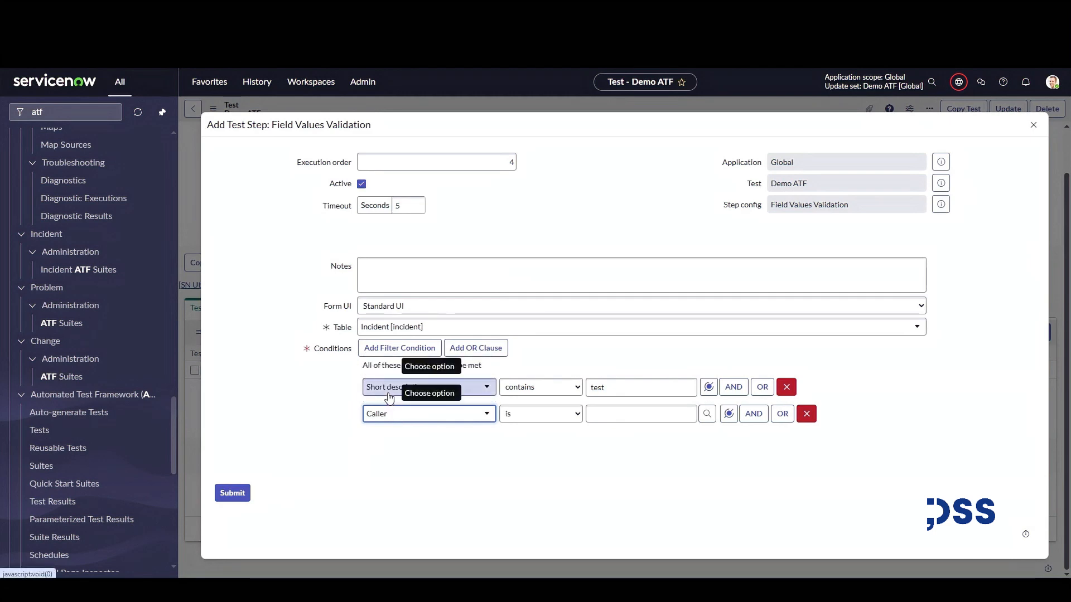
left_click(616, 412)
type("ab")
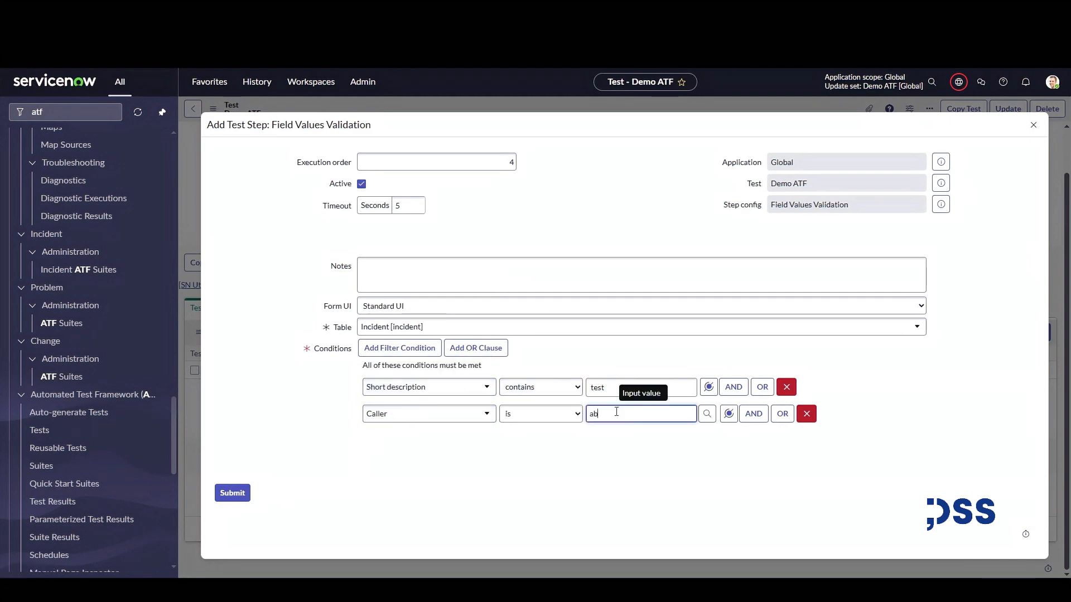
type("el")
left_click(608, 430)
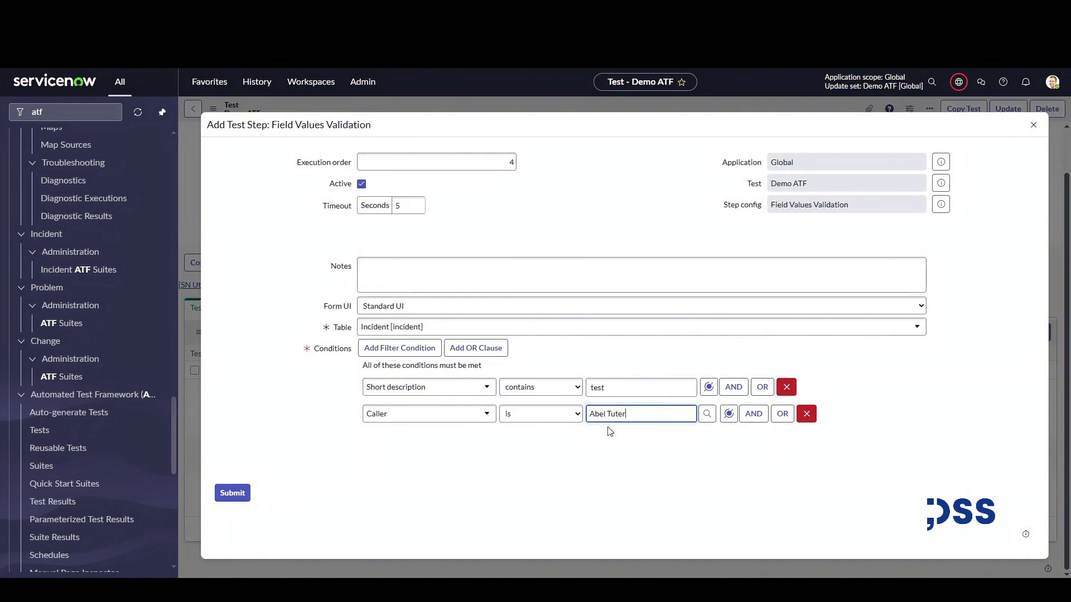
left_click(242, 496)
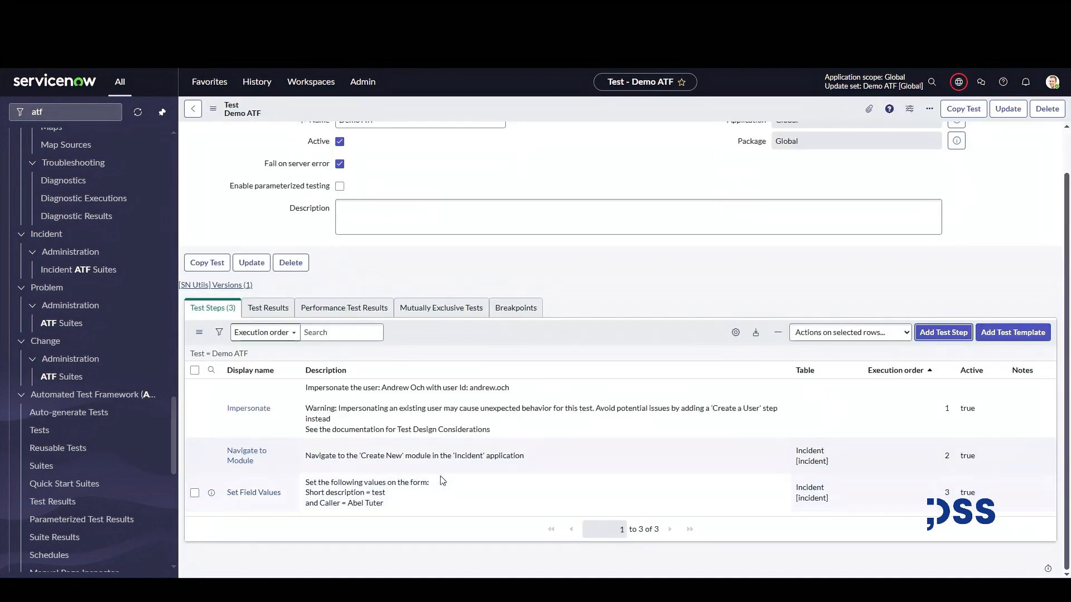
Add a Submit a Form test step after the validation step and submit it.
scroll(375, 535, "down", 1)
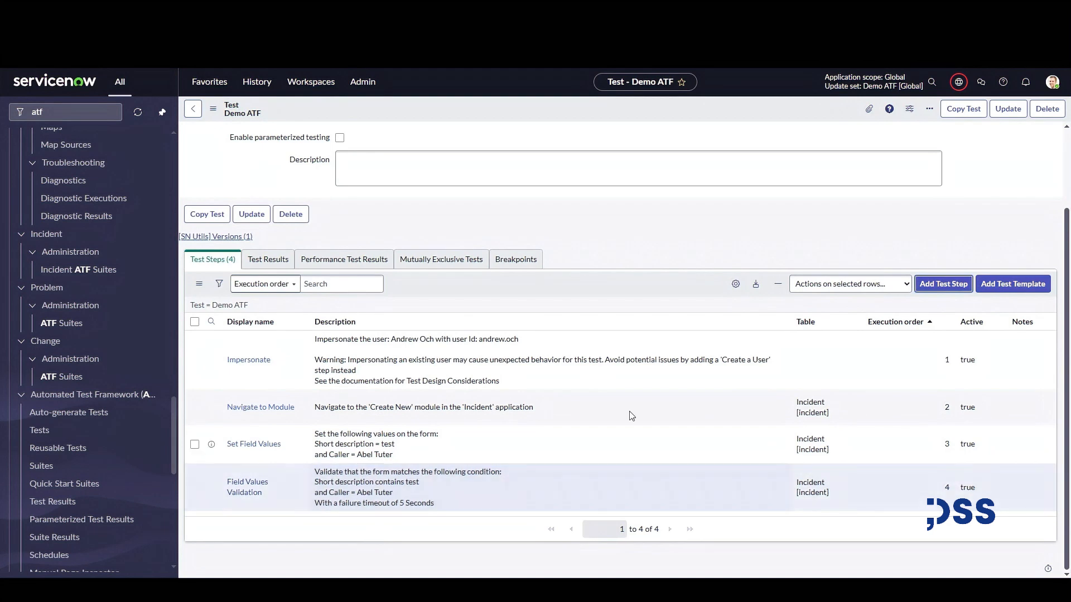
left_click(933, 281)
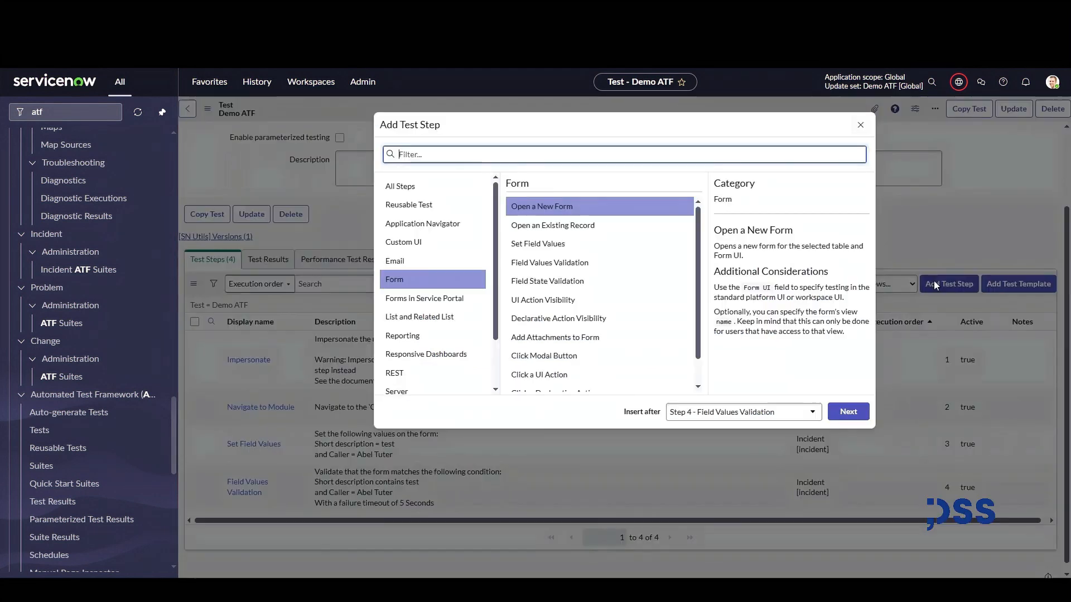
type("submit")
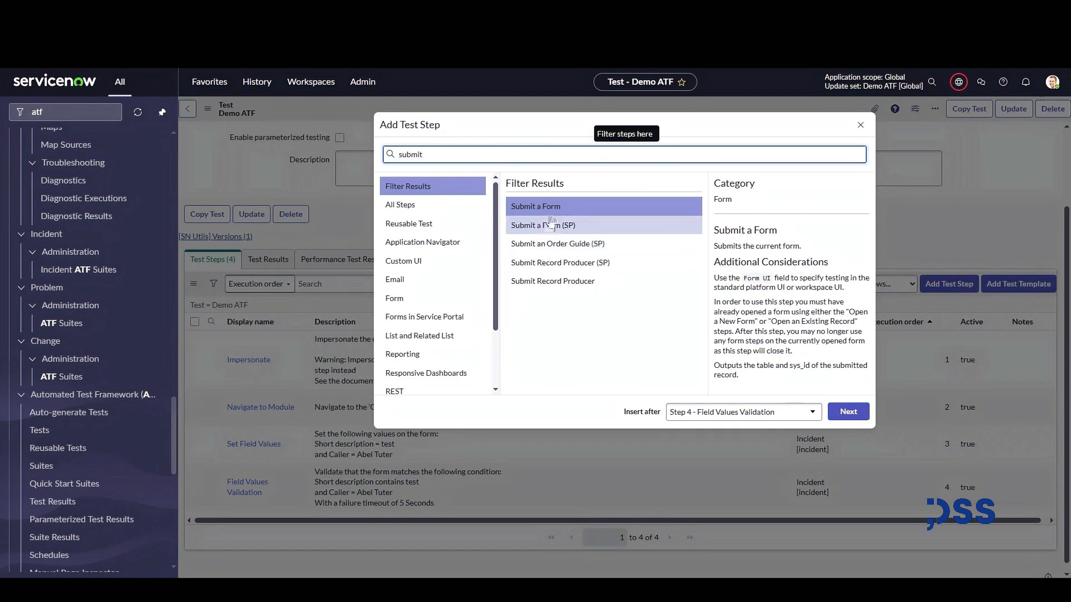
left_click(608, 207)
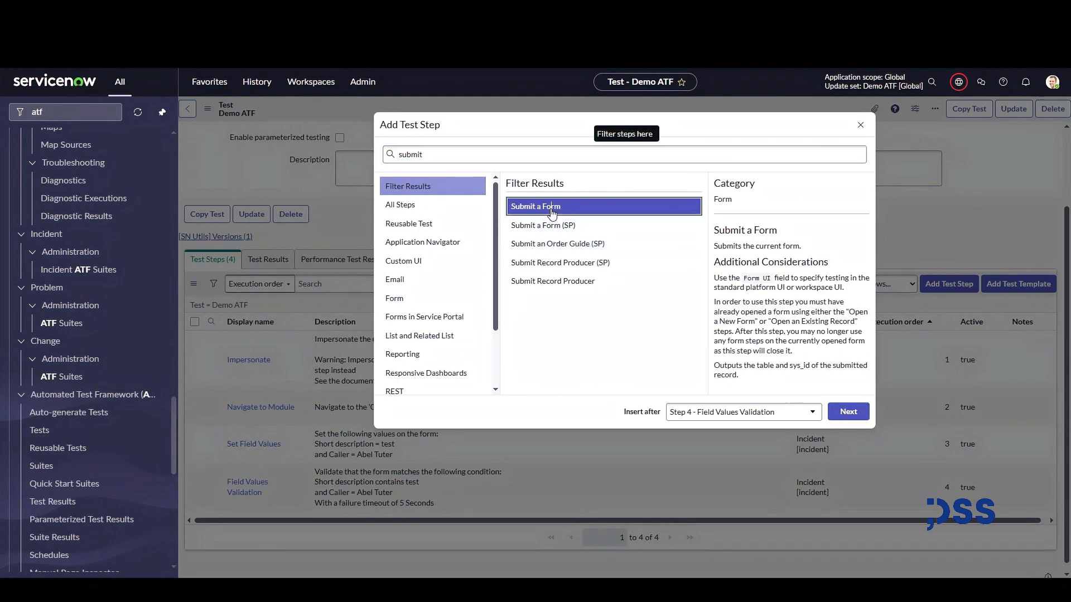
left_click(840, 420)
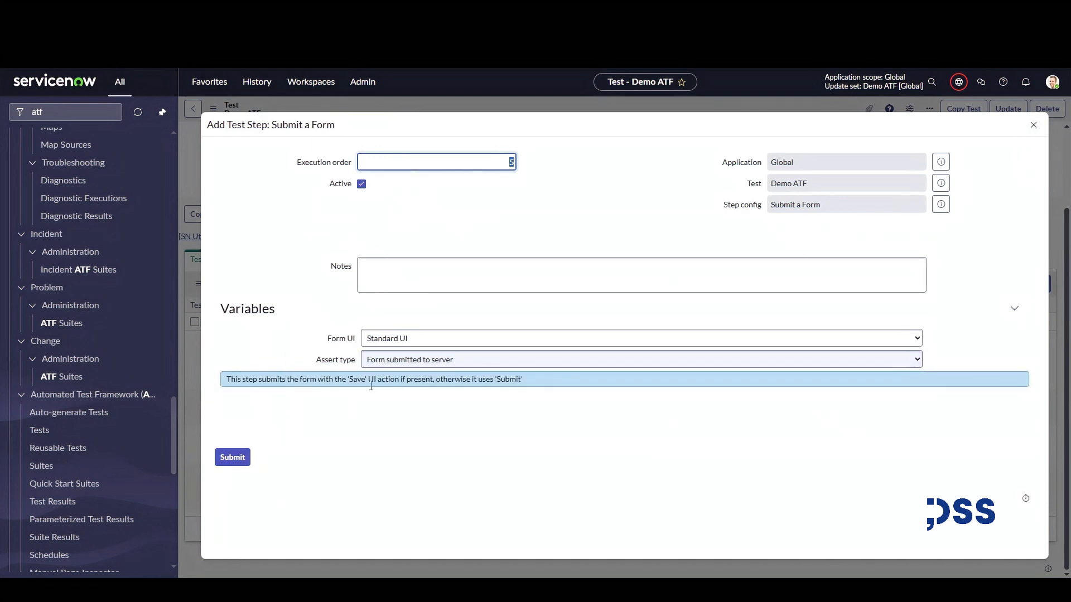
left_click(239, 457)
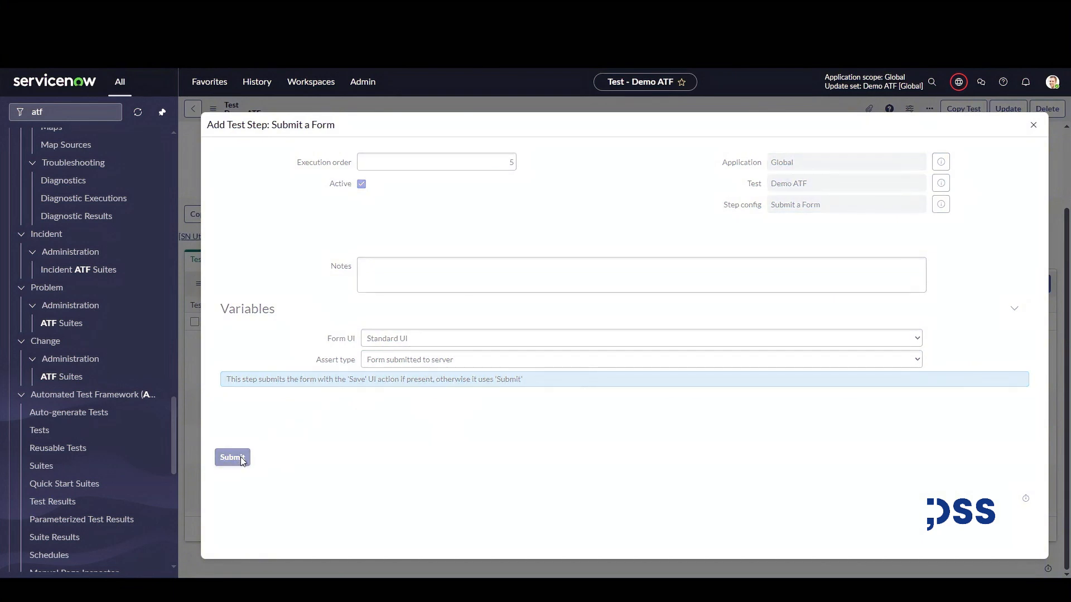
Open the ATF properties, enable test/test suite execution and scheduled suite execution, and save.
scroll(366, 425, "up", 2)
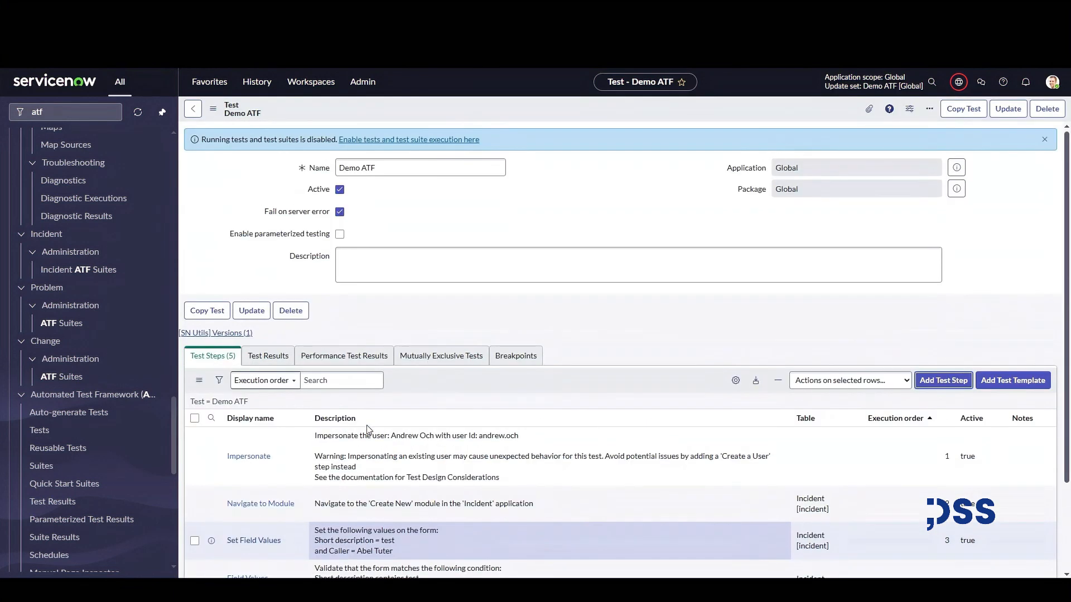
scroll(367, 428, "down", 2)
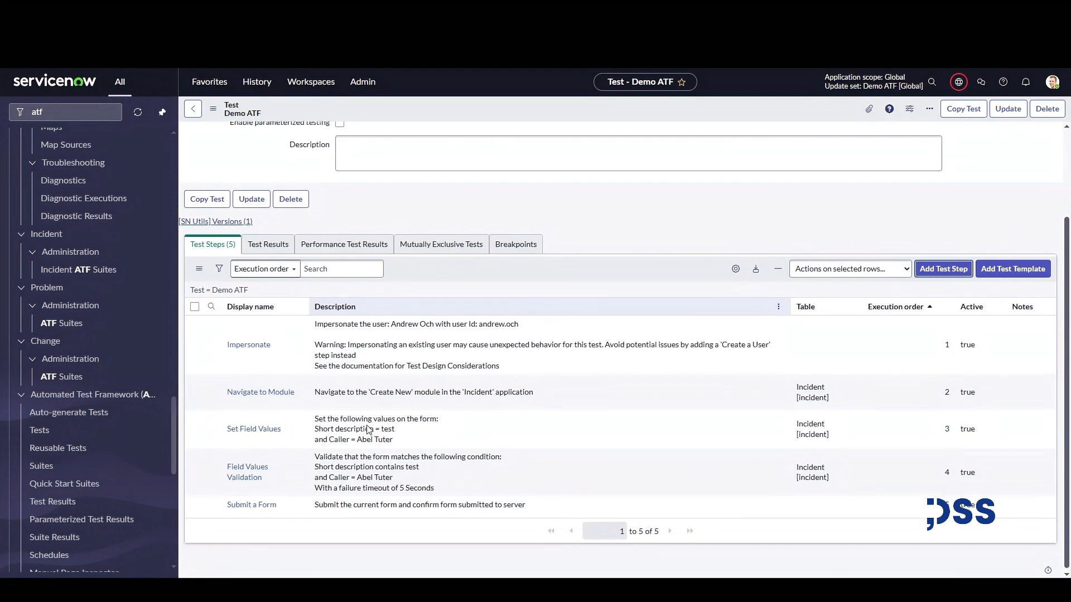
scroll(363, 368, "up", 2)
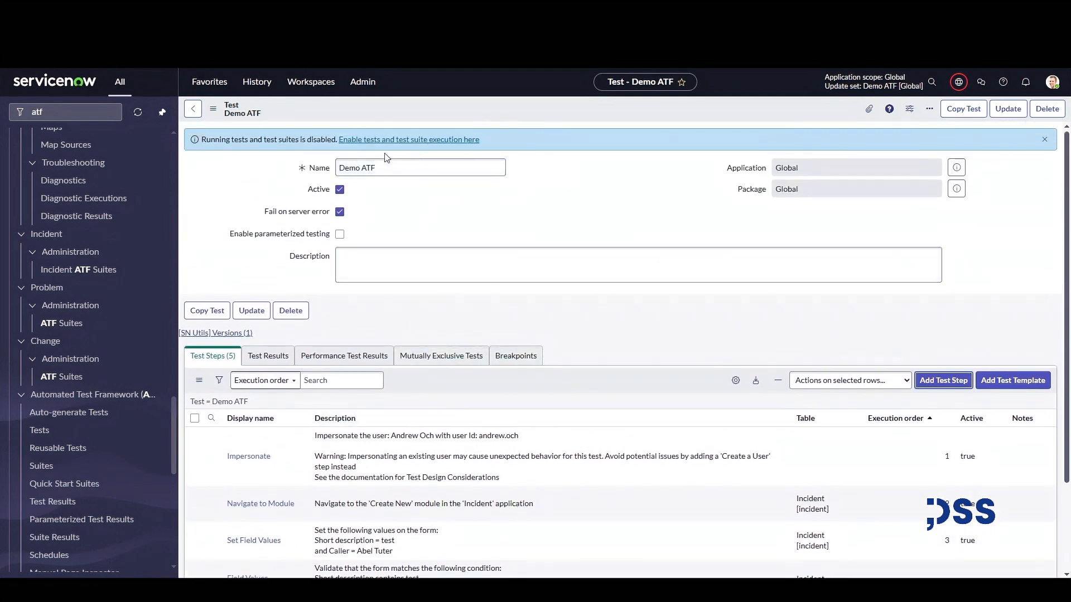
left_click(356, 140)
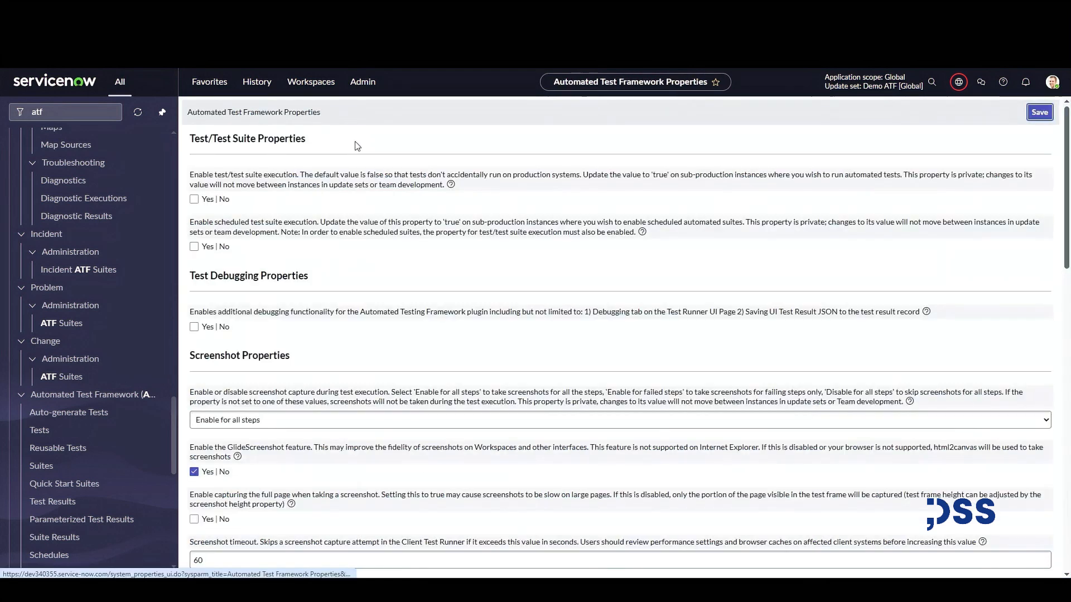
left_click(195, 199)
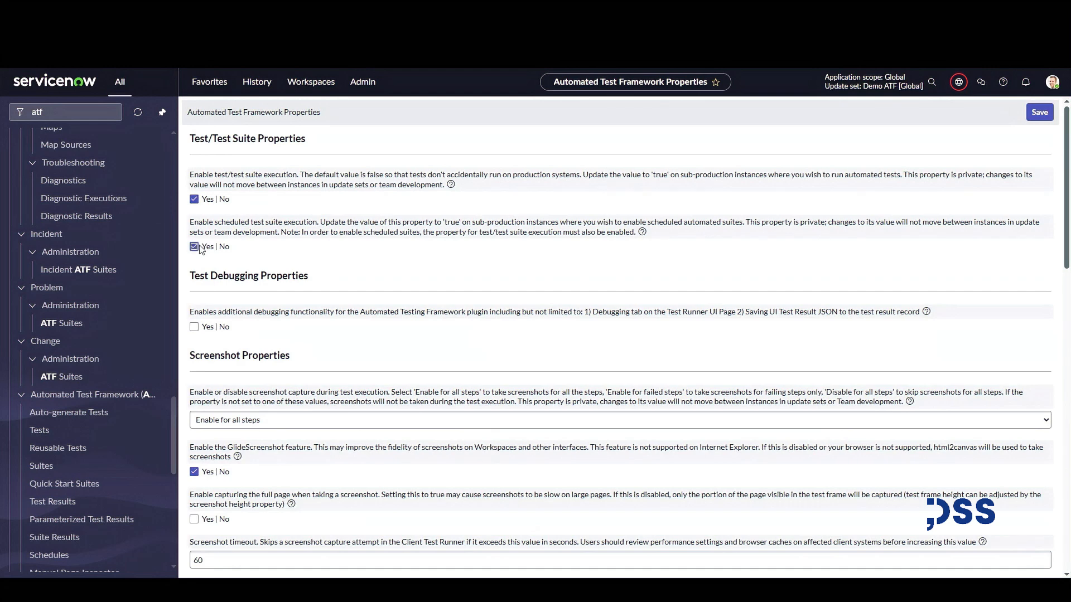
left_click(1040, 112)
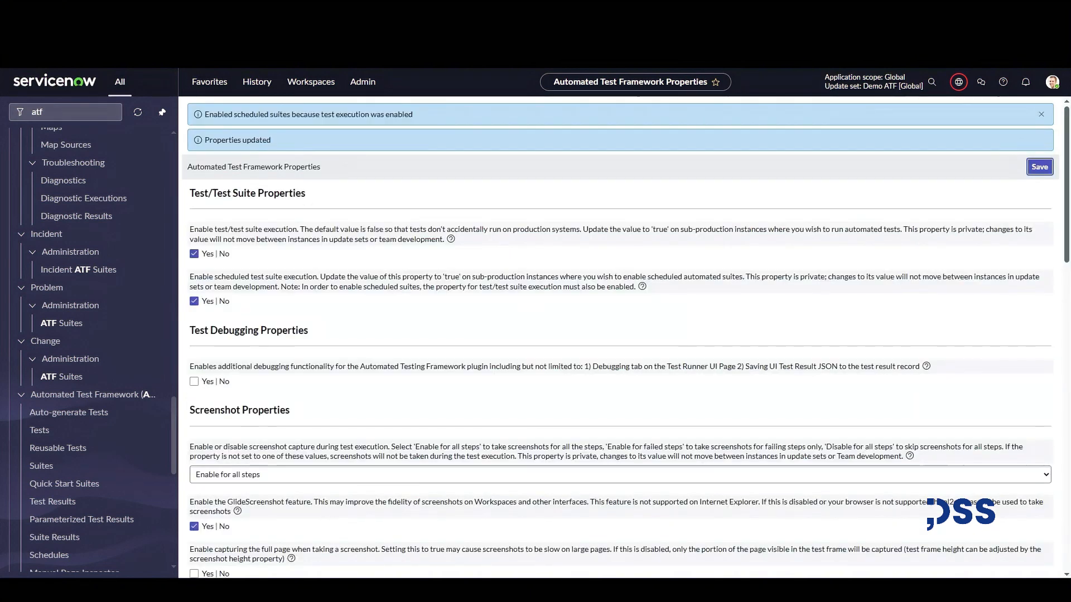
Return to the Demo ATF test and run it in a new test runner.
scroll(619, 335, "down", 1)
key("alt+Left")
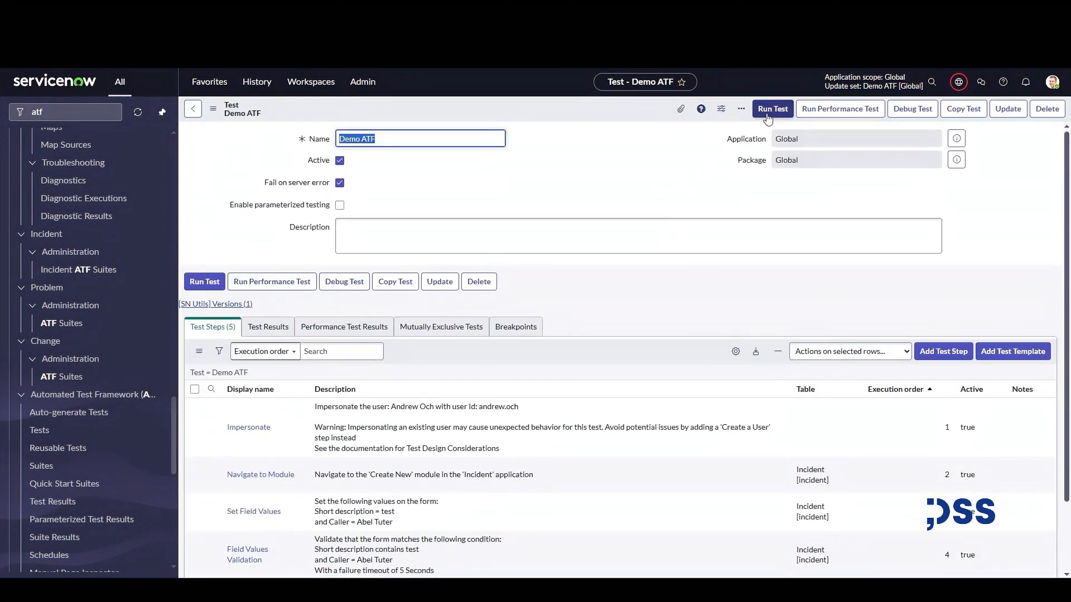
left_click(767, 115)
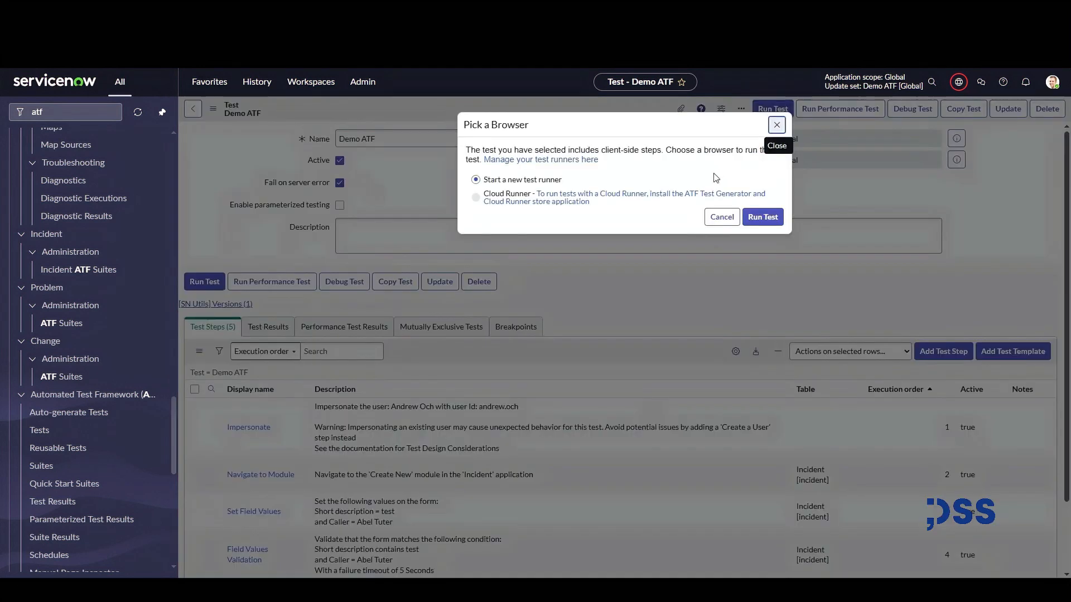
left_click(761, 217)
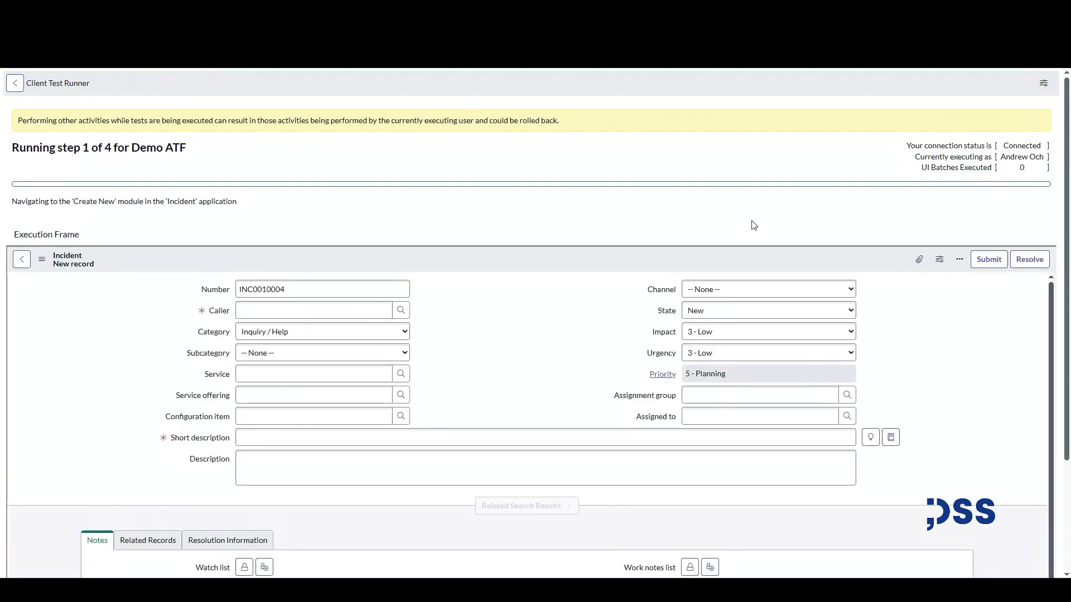
Switch back to the test tab and open the test run's results.
scroll(752, 222, "down", 2)
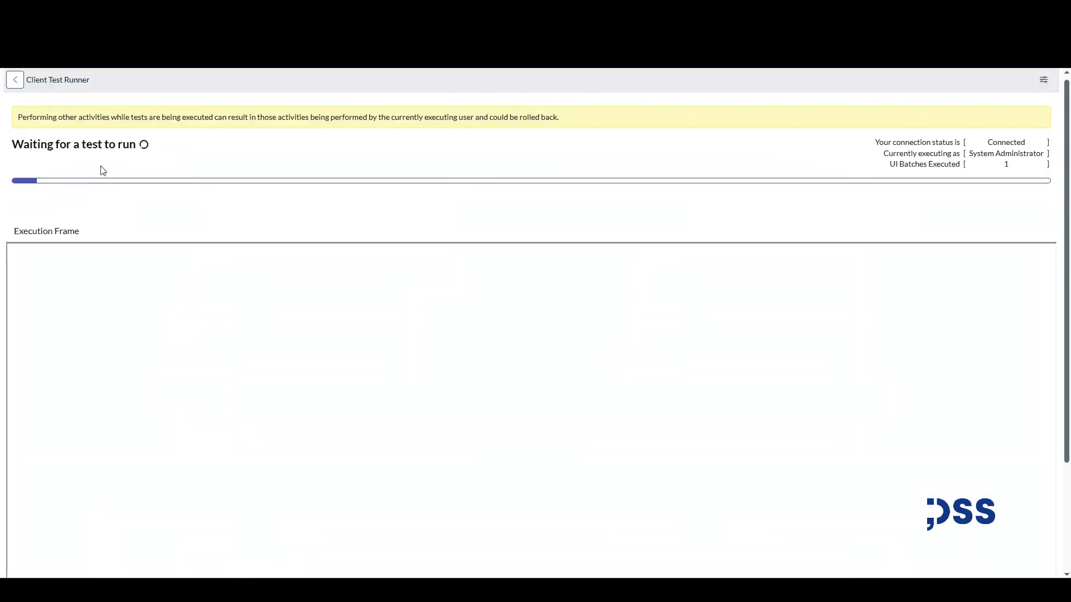
key("ctrl+Tab")
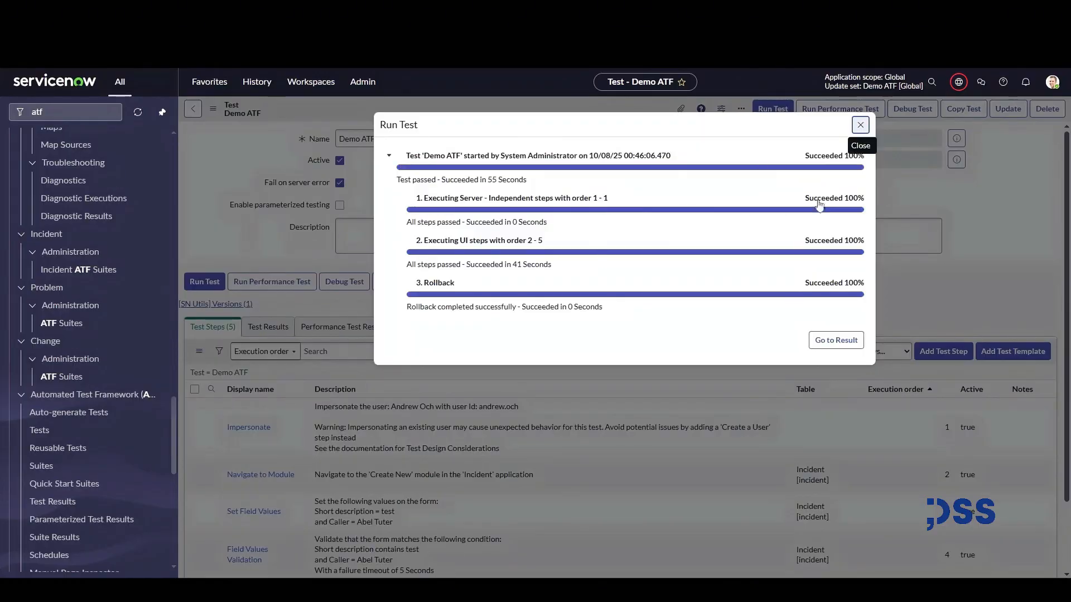
left_click(846, 337)
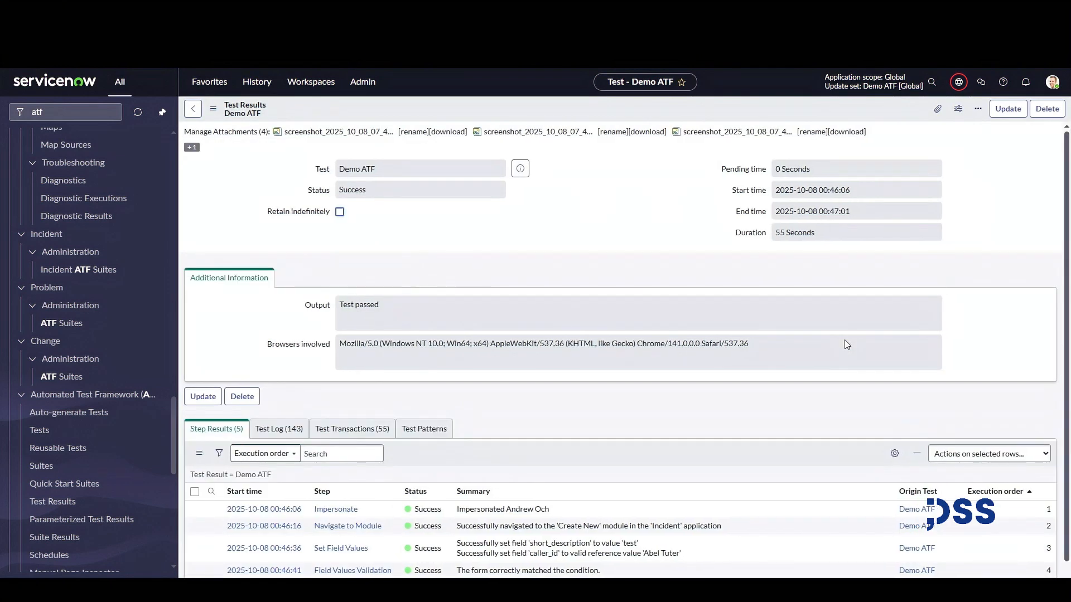
scroll(844, 340, "down", 5)
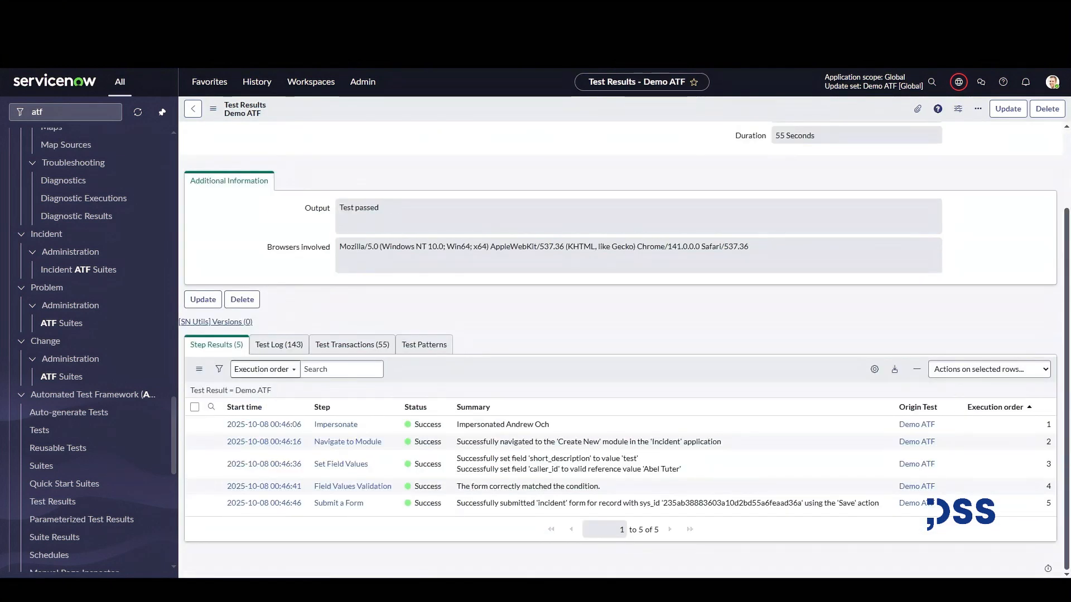